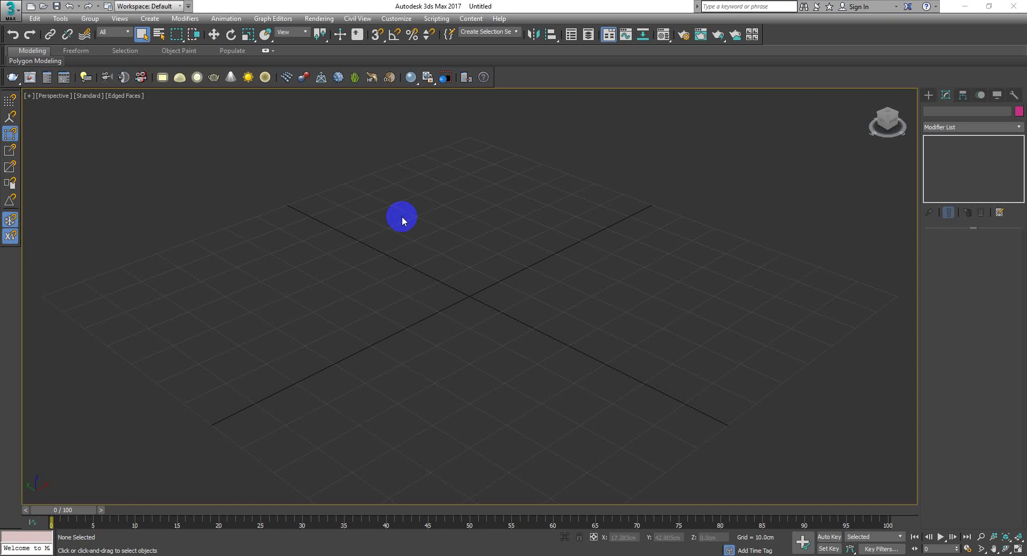
Change the first sample slot's material in the Material Editor to Multi/Sub-Object, discarding the old material
{"action": "key", "text": "m"}
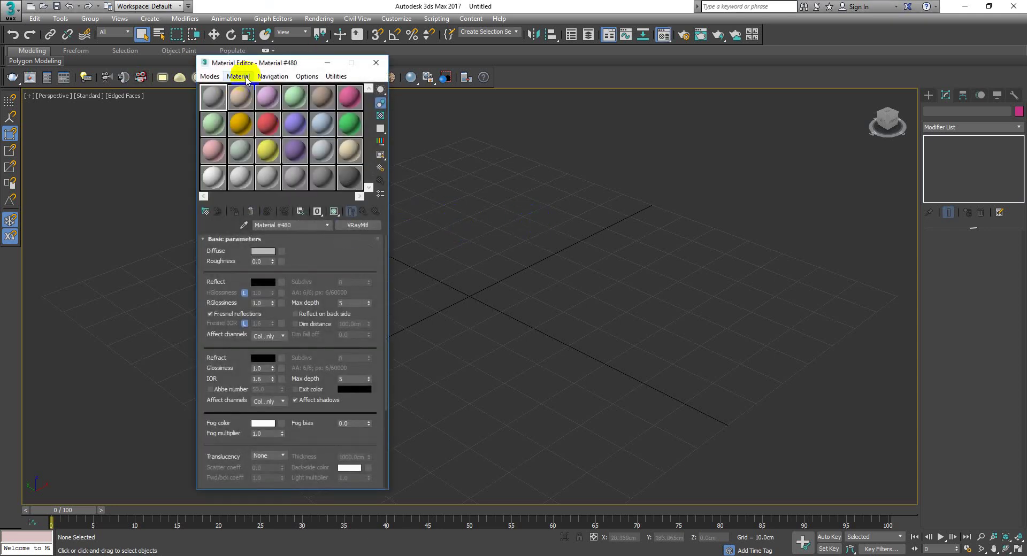
{"action": "left_click", "coordinate": [364, 226]}
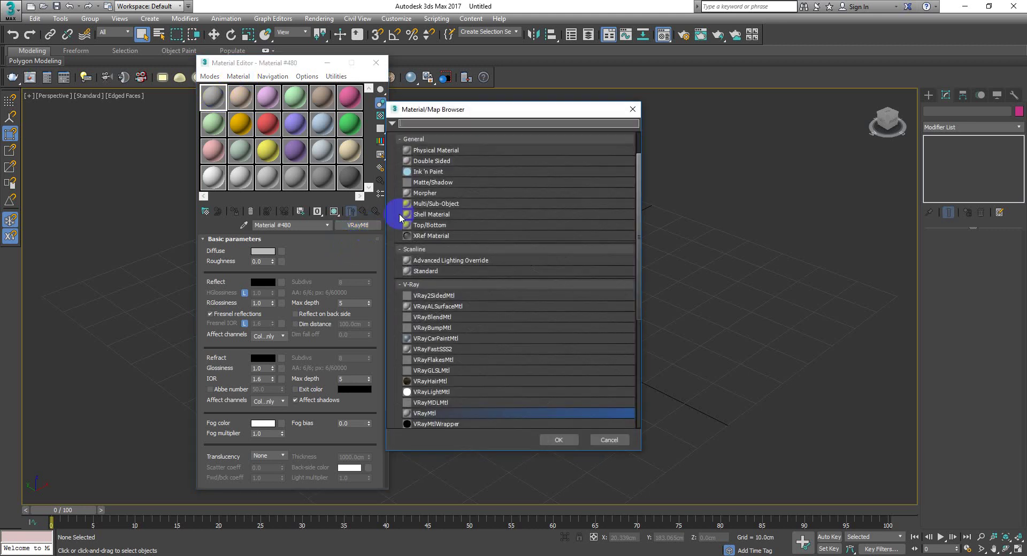
{"action": "left_click", "coordinate": [439, 205]}
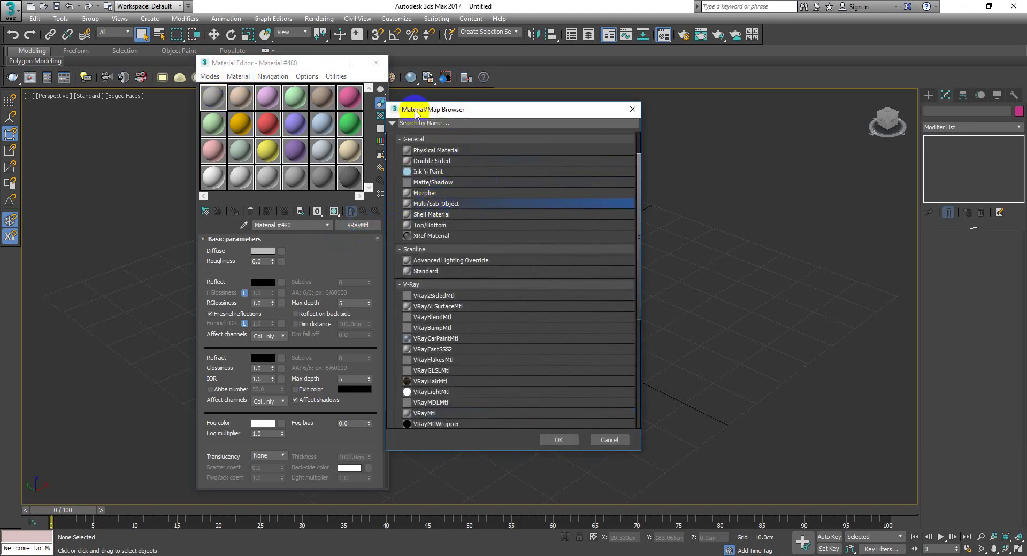
{"action": "left_click", "coordinate": [417, 140]}
{"action": "left_click", "coordinate": [454, 209]}
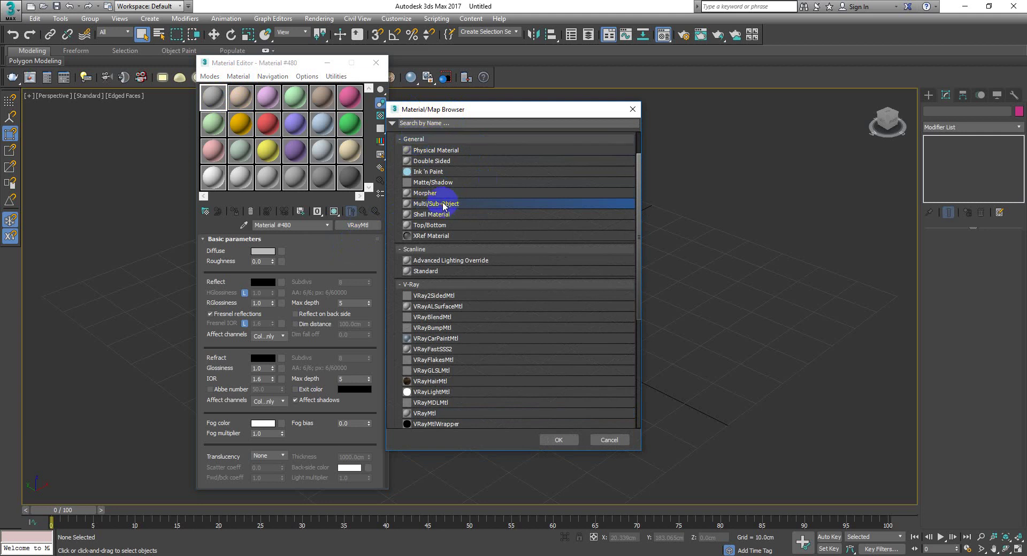
{"action": "double_click", "coordinate": [443, 205]}
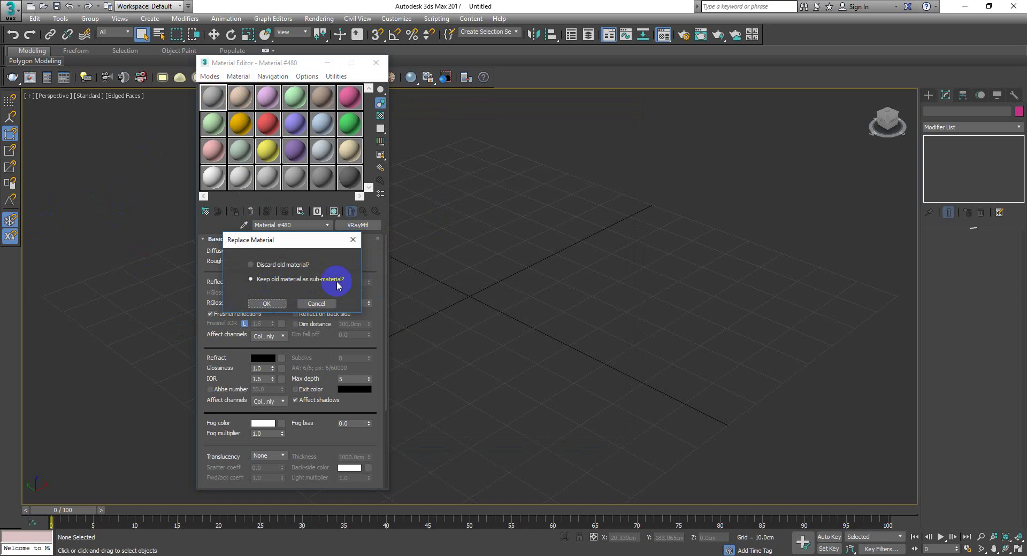
{"action": "left_click", "coordinate": [301, 269]}
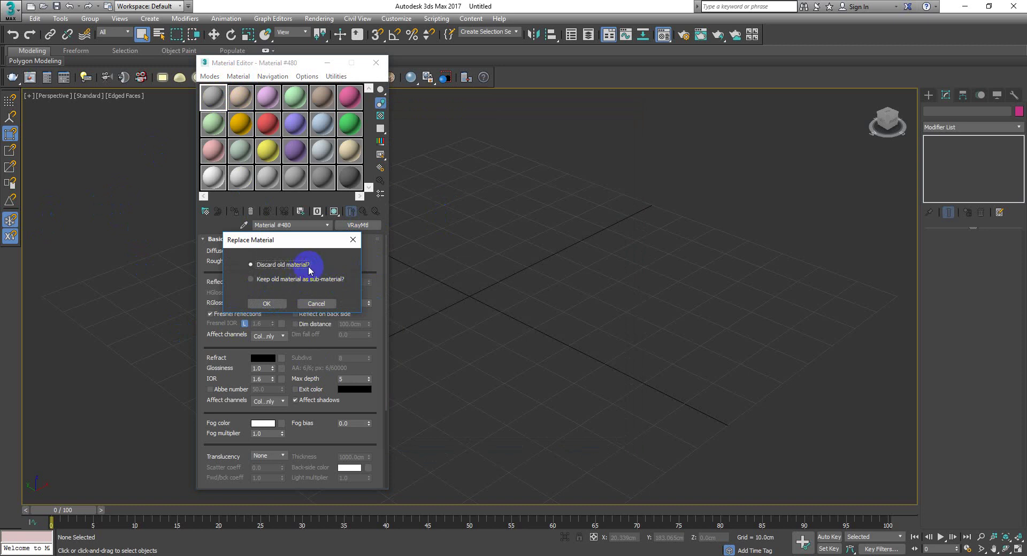
{"action": "left_click", "coordinate": [272, 304]}
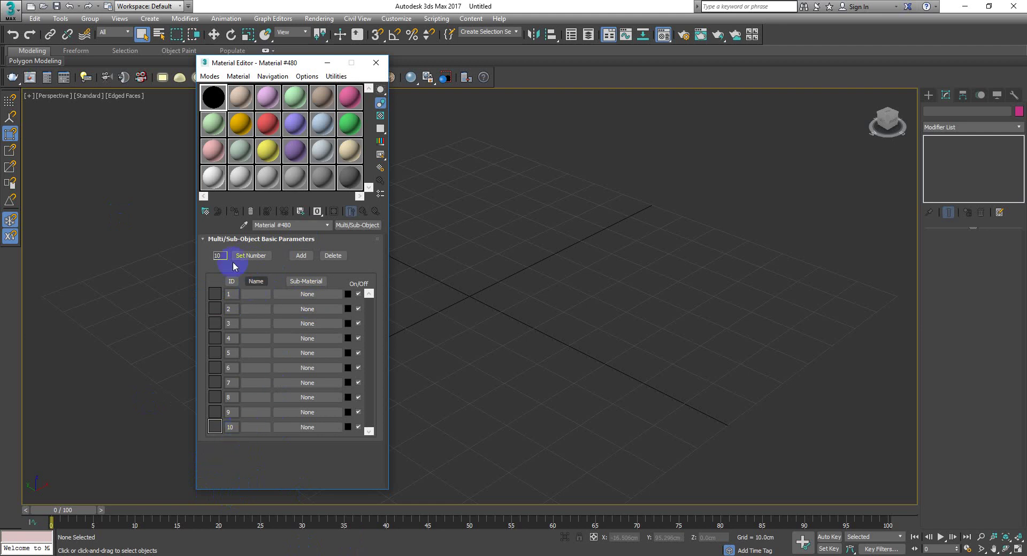
Set the number of sub-materials in the Multi/Sub-Object material to 5
{"action": "left_click", "coordinate": [265, 256]}
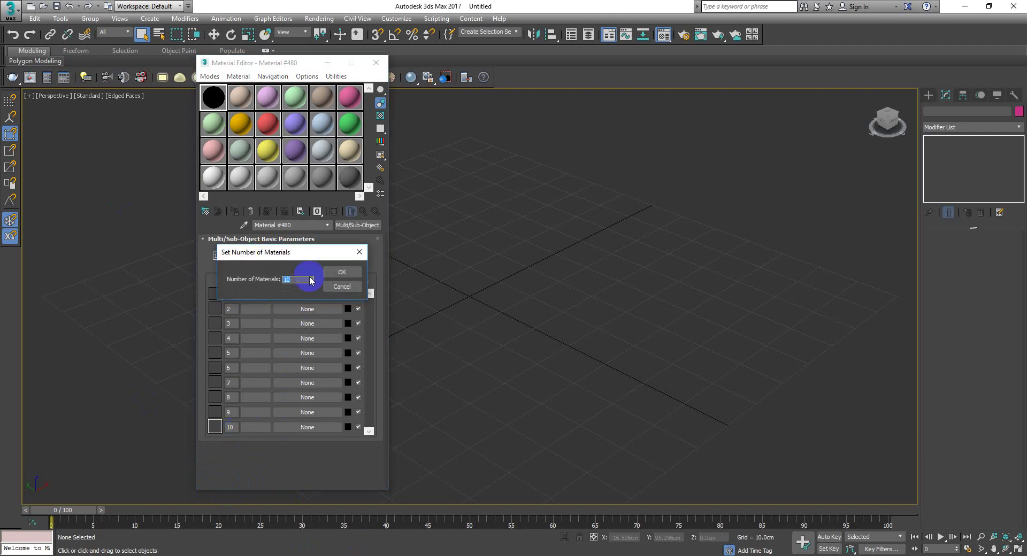
{"action": "type", "text": "5"}
{"action": "left_click", "coordinate": [341, 271]}
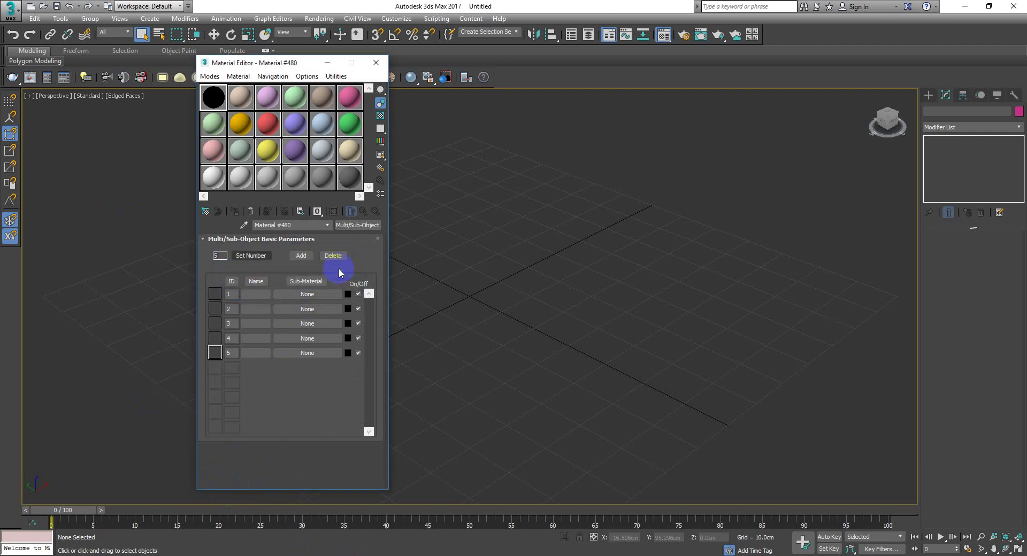
Add two extra sub-materials to the Multi/Sub-Object material, then delete both of them
{"action": "left_click", "coordinate": [294, 262]}
{"action": "left_click", "coordinate": [295, 262]}
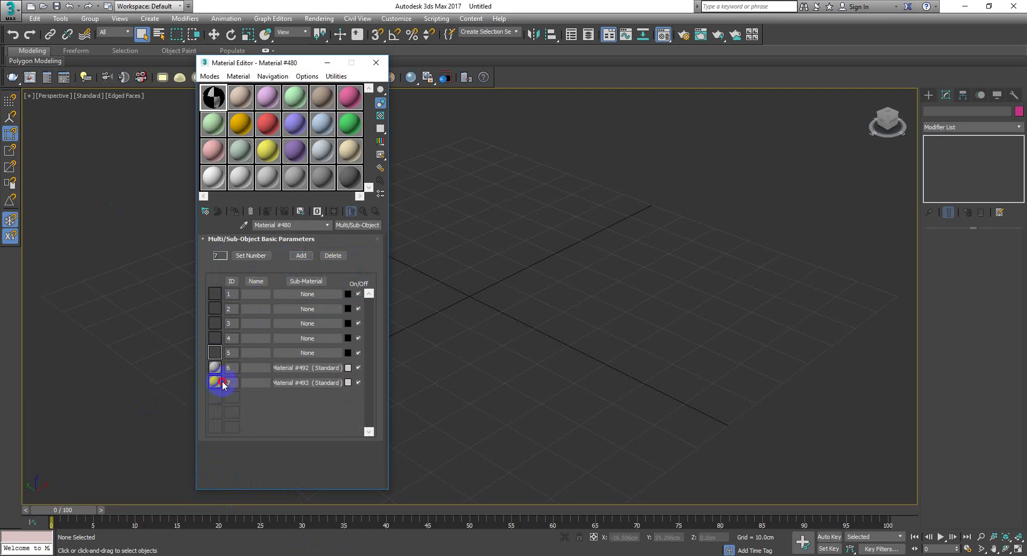
{"action": "left_click", "coordinate": [223, 384]}
{"action": "left_click", "coordinate": [336, 255]}
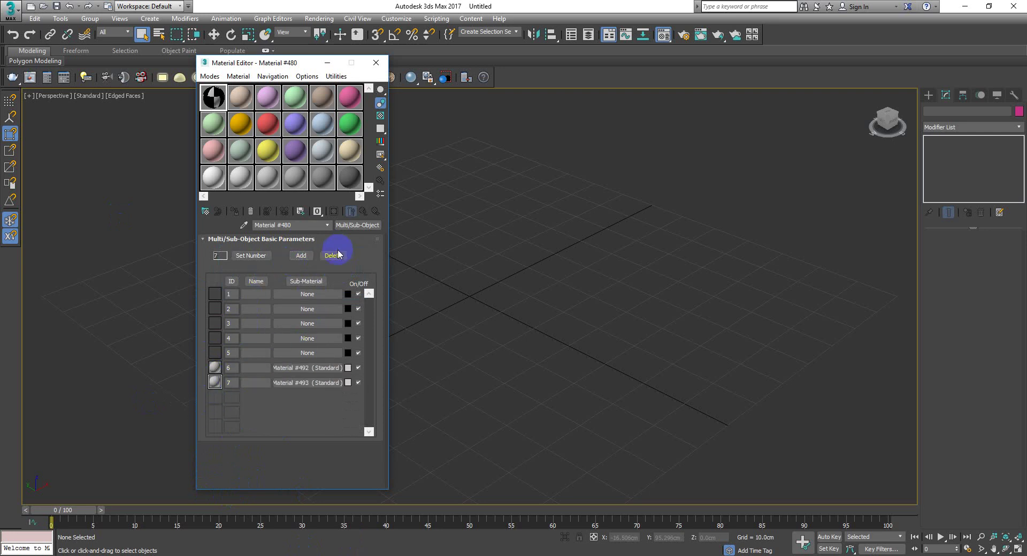
{"action": "left_click", "coordinate": [336, 256]}
{"action": "left_click", "coordinate": [335, 255]}
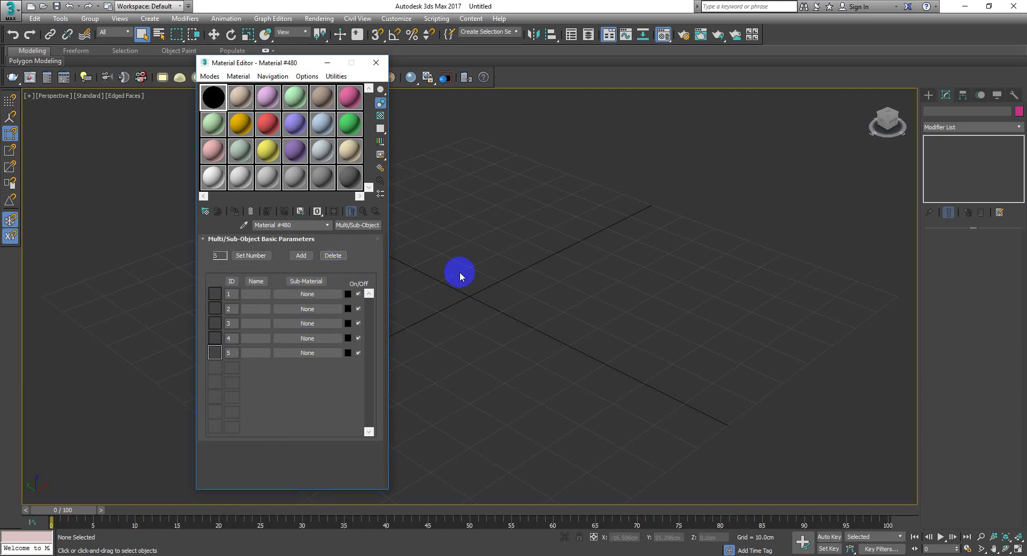
Create a box on the perspective grid, about 32 cm long, 65 cm wide and 29 cm high
{"action": "left_click", "coordinate": [929, 96]}
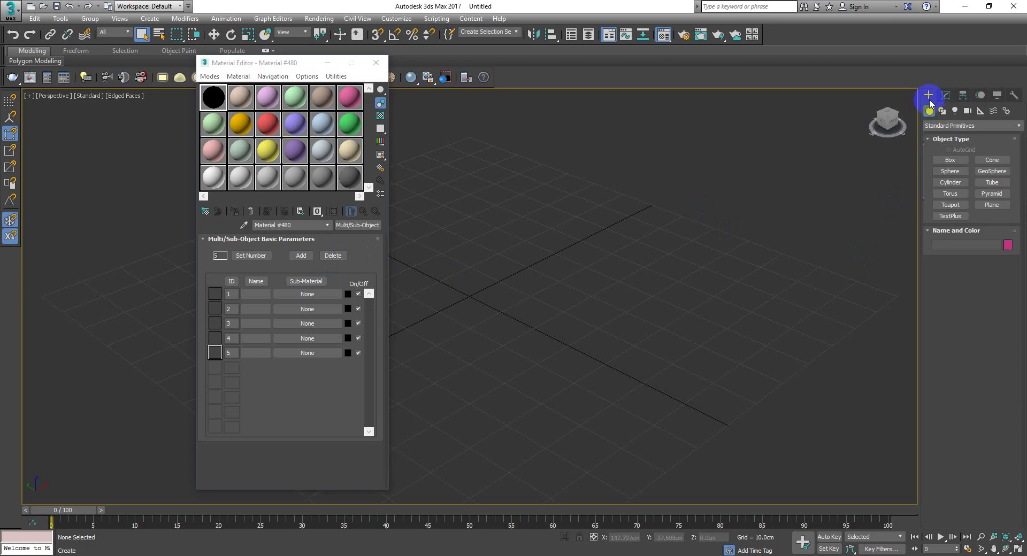
{"action": "left_click", "coordinate": [950, 160]}
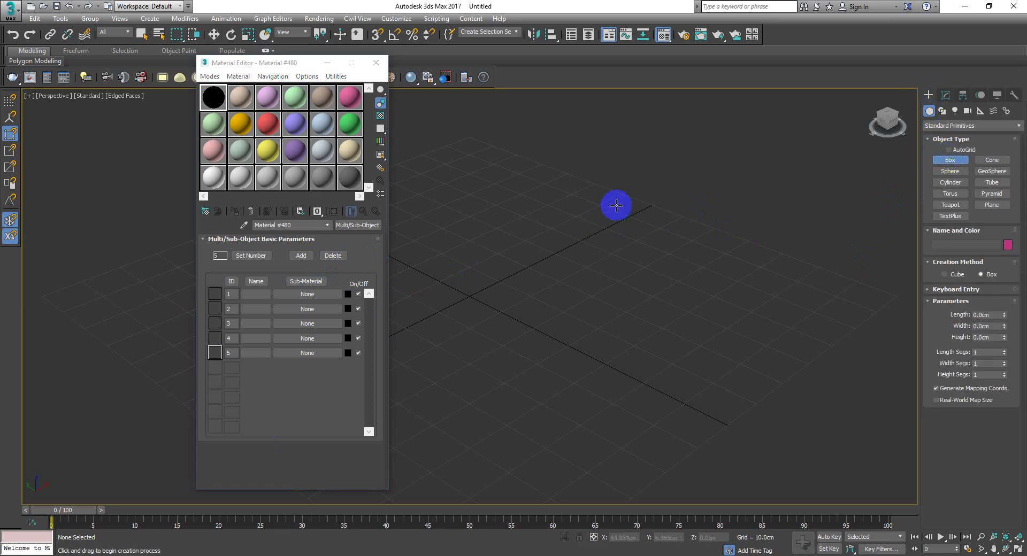
{"action": "left_click_drag", "start_coordinate": [619, 211], "coordinate": [548, 347]}
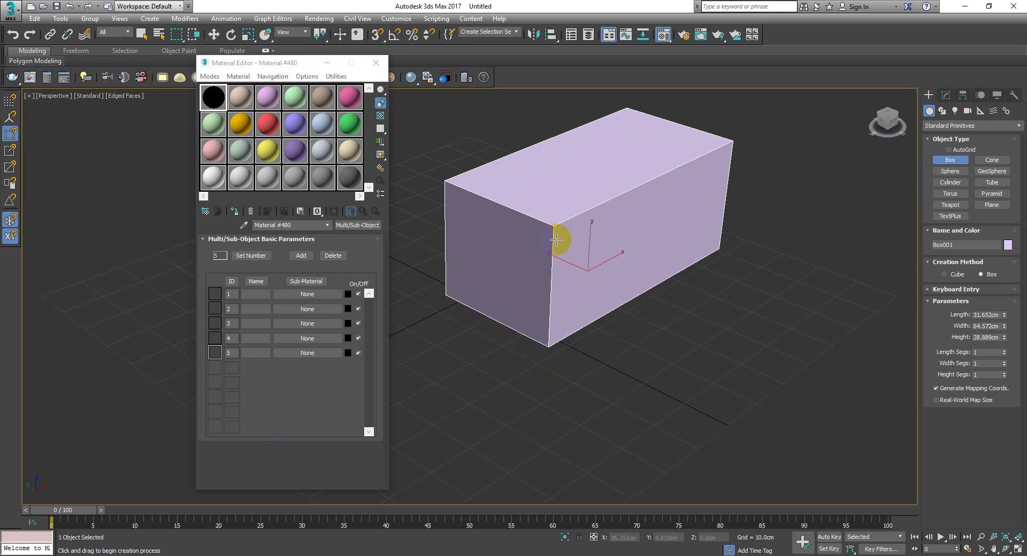
{"action": "left_click", "coordinate": [556, 239]}
Convert the box to an Editable Poly
{"action": "right_click", "coordinate": [506, 199]}
{"action": "right_click", "coordinate": [506, 192]}
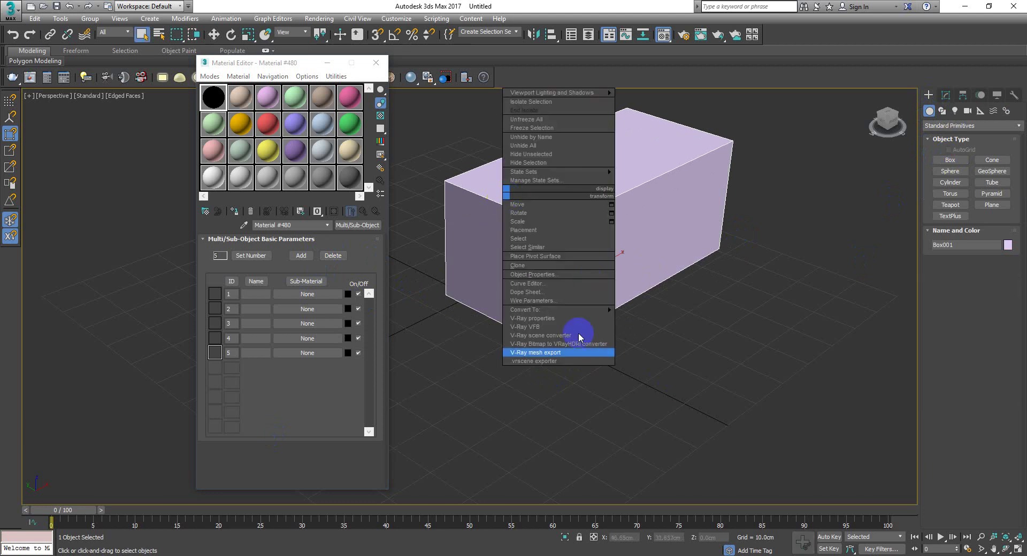
{"action": "mouse_move", "coordinate": [576, 310]}
{"action": "left_click", "coordinate": [675, 318]}
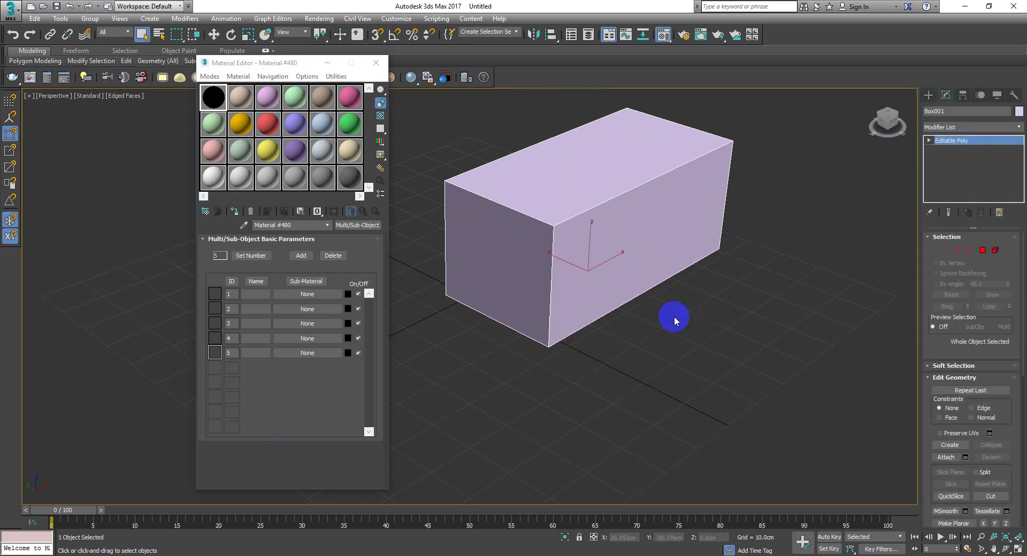
Select the box's top and bottom faces at polygon level and assign them material ID 1
{"action": "left_click", "coordinate": [984, 251]}
{"action": "scroll", "coordinate": [929, 358], "scroll_direction": "down", "scroll_amount": 5}
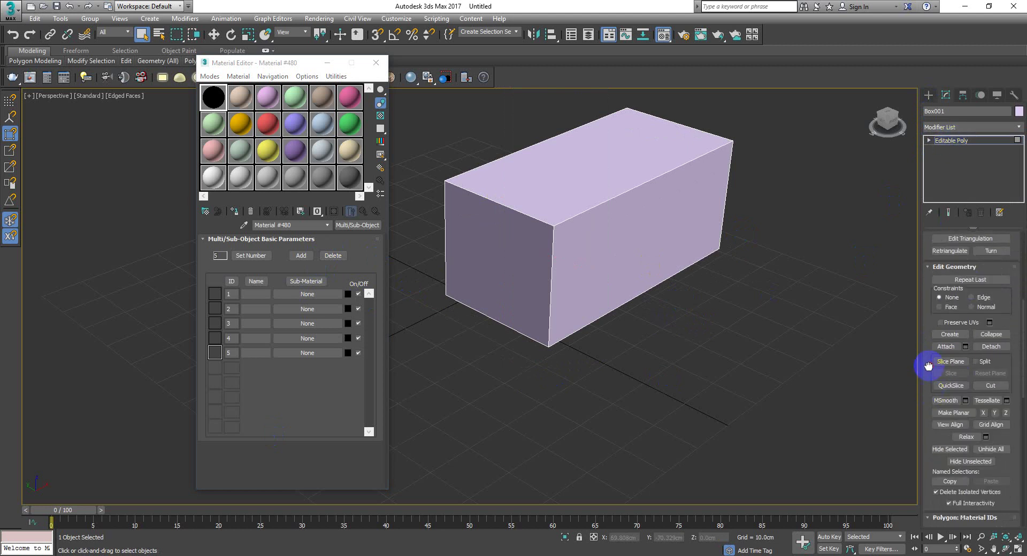
{"action": "left_click_drag", "start_coordinate": [929, 366], "coordinate": [931, 225]}
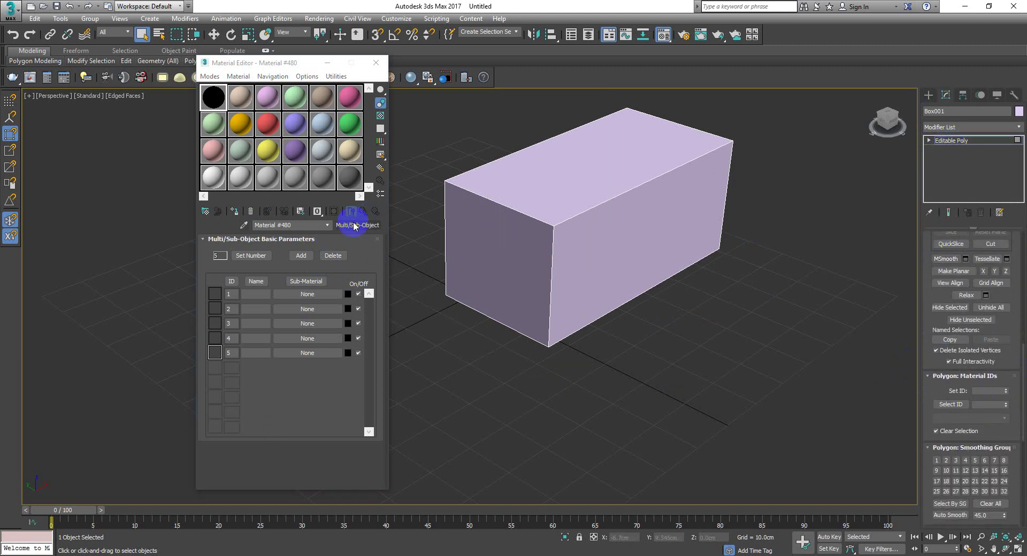
{"action": "middle_click_drag", "start_coordinate": [629, 294], "coordinate": [632, 341]}
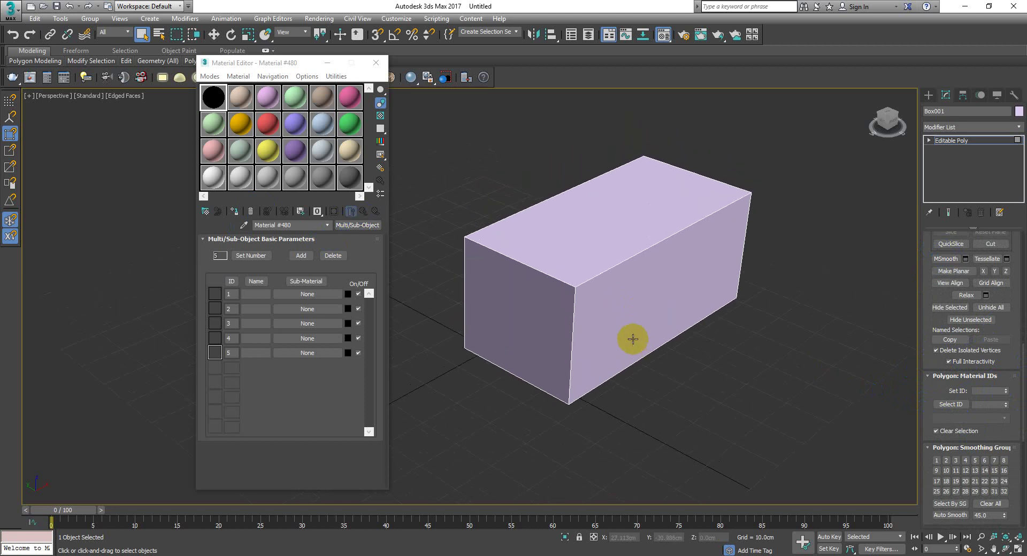
{"action": "left_click", "coordinate": [598, 250]}
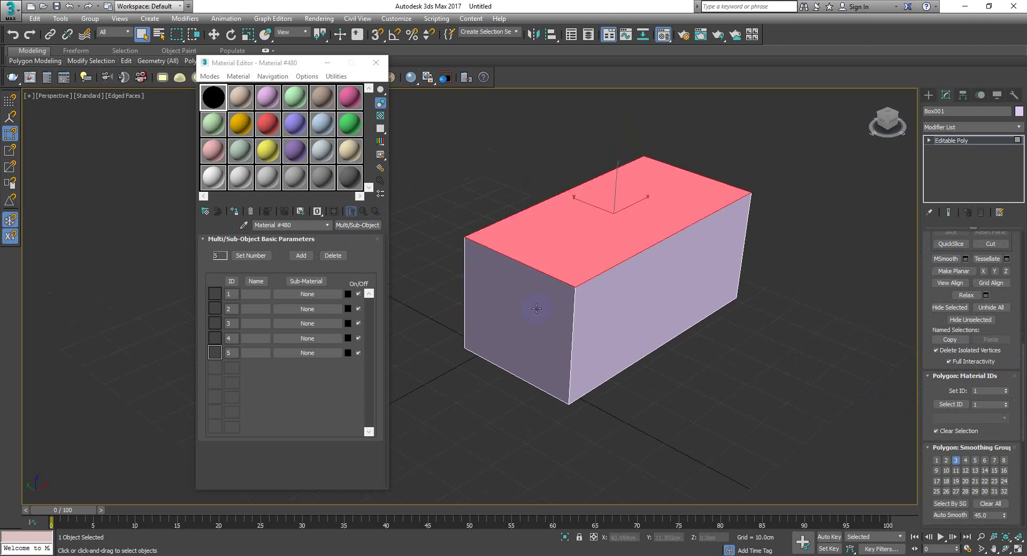
{"action": "middle_click_drag", "start_coordinate": [561, 301], "coordinate": [682, 328], "text": "alt"}
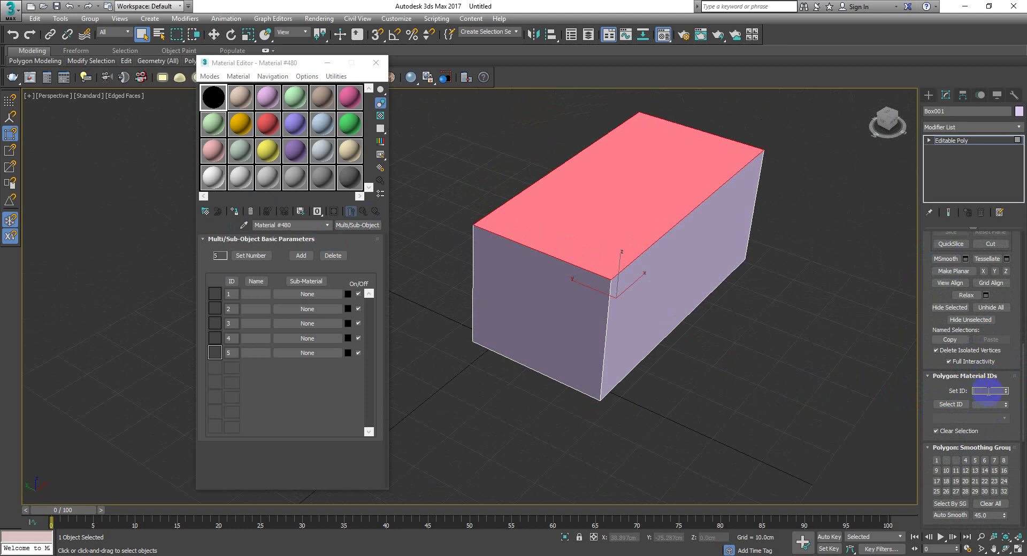
Select the box's two long side faces and assign them material ID 2
{"action": "left_click", "coordinate": [648, 298]}
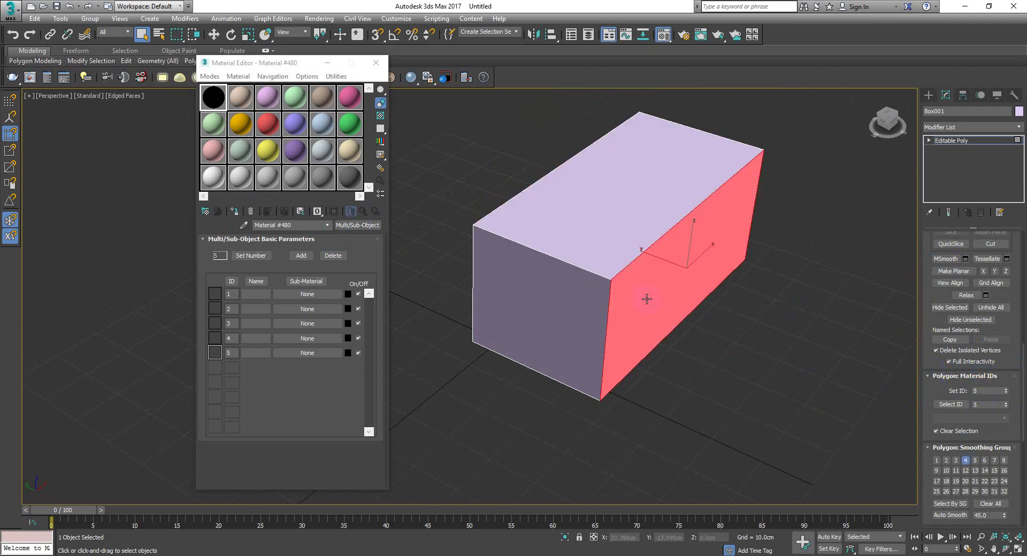
{"action": "middle_click_drag", "start_coordinate": [649, 298], "coordinate": [635, 330], "text": "alt"}
{"action": "left_click", "coordinate": [634, 330]}
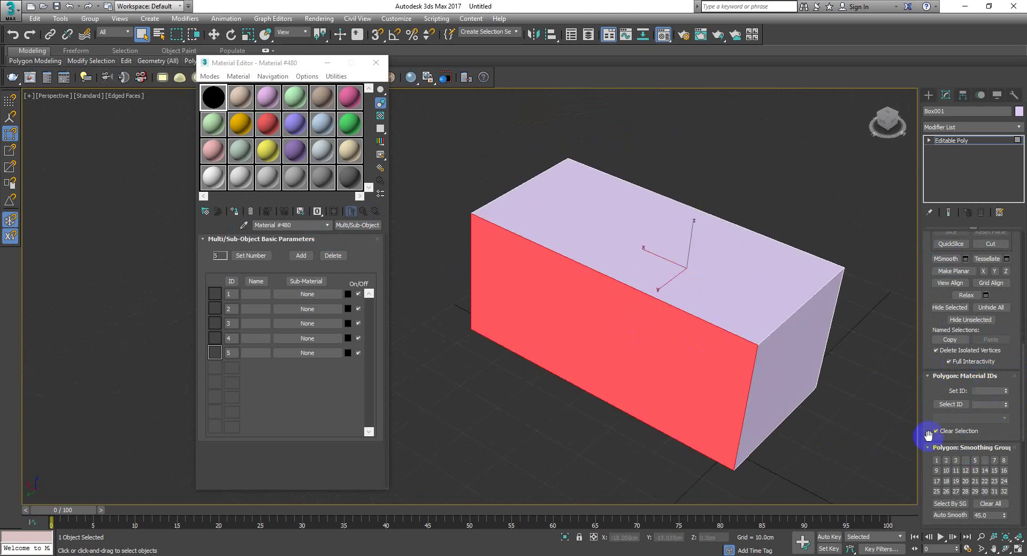
{"action": "left_click", "coordinate": [978, 392]}
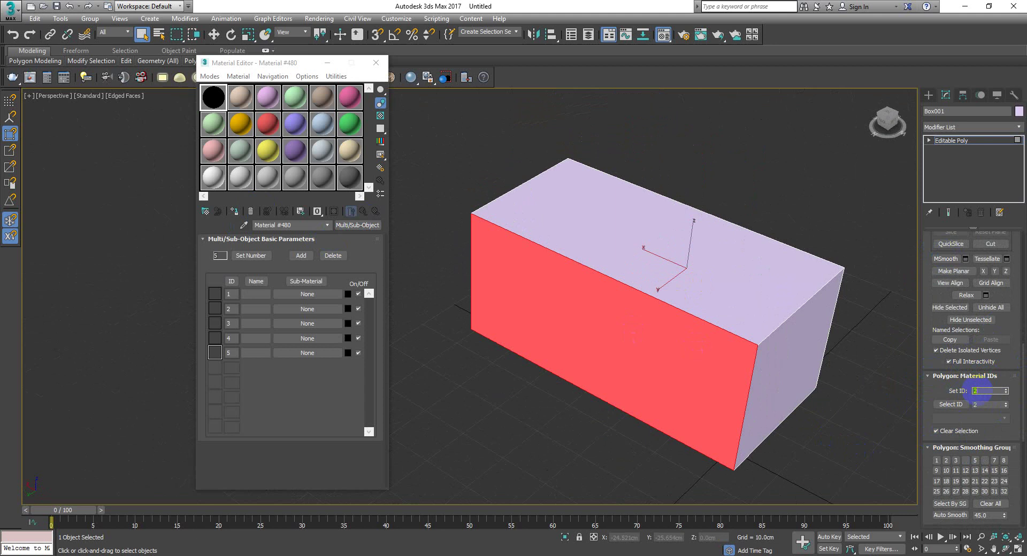
Select the box's two short end faces, assign them material ID 3, and clear the selection
{"action": "middle_click_drag", "start_coordinate": [845, 350], "coordinate": [773, 321], "text": "alt"}
{"action": "left_click", "coordinate": [773, 321]}
{"action": "mouse_move", "coordinate": [557, 328]}
{"action": "middle_mouse_down", "text": "alt"}
{"action": "mouse_move", "coordinate": [737, 318]}
{"action": "mouse_move", "coordinate": [706, 328]}
{"action": "mouse_move", "coordinate": [689, 351]}
{"action": "mouse_move", "coordinate": [711, 349]}
{"action": "mouse_move", "coordinate": [600, 352]}
{"action": "middle_mouse_up", "text": "alt"}
{"action": "left_click", "coordinate": [600, 351]}
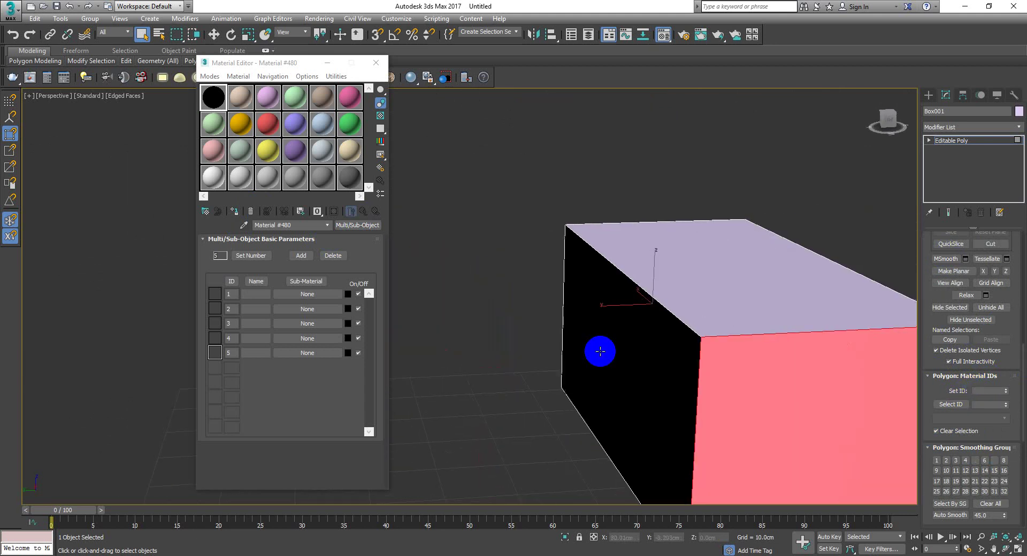
{"action": "left_click", "coordinate": [974, 394]}
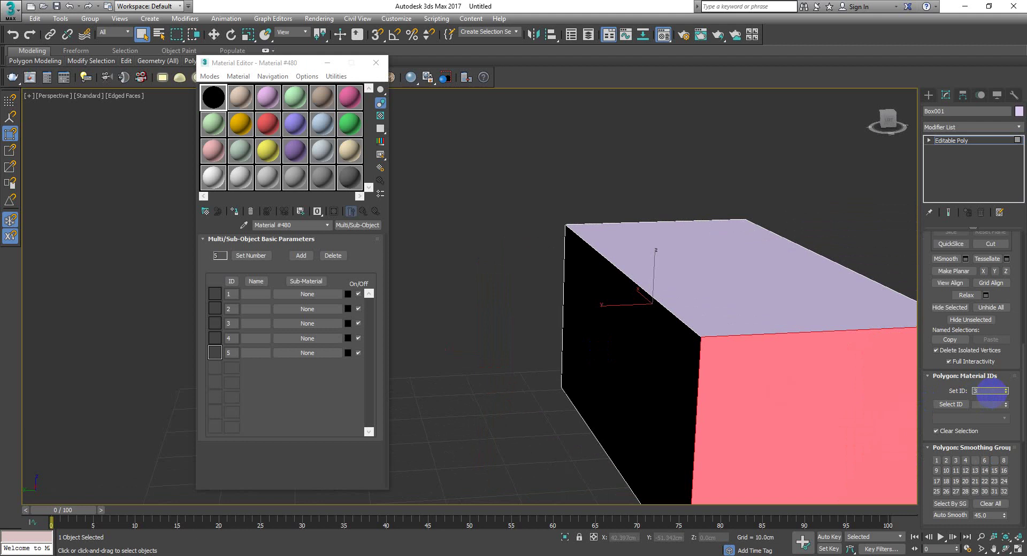
{"action": "middle_click_drag", "start_coordinate": [613, 315], "coordinate": [776, 374], "text": "alt"}
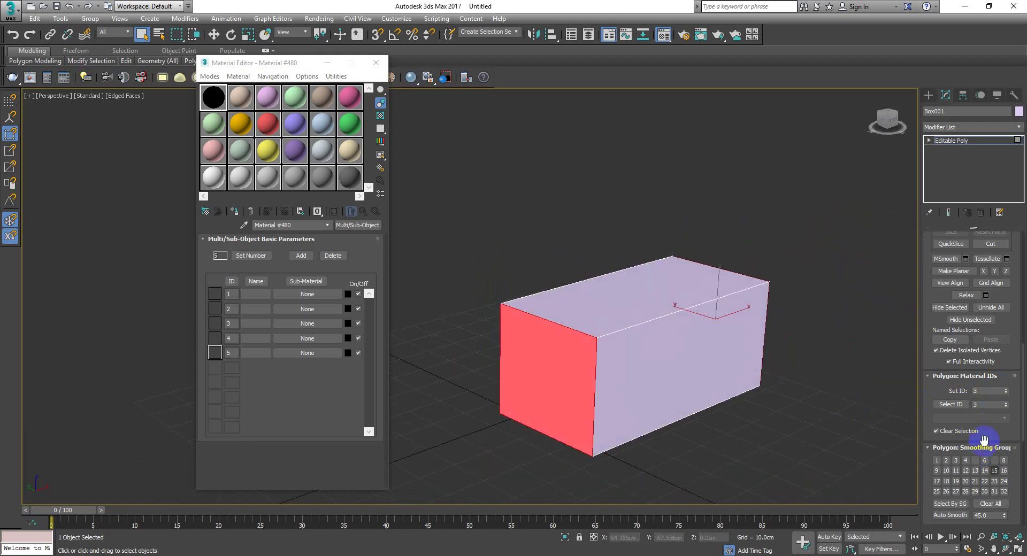
{"action": "left_click", "coordinate": [916, 412]}
Check the face assignments by selecting the polygons with material IDs 1, 2 and 3 in turn, then clear the selection
{"action": "left_click", "coordinate": [998, 404]}
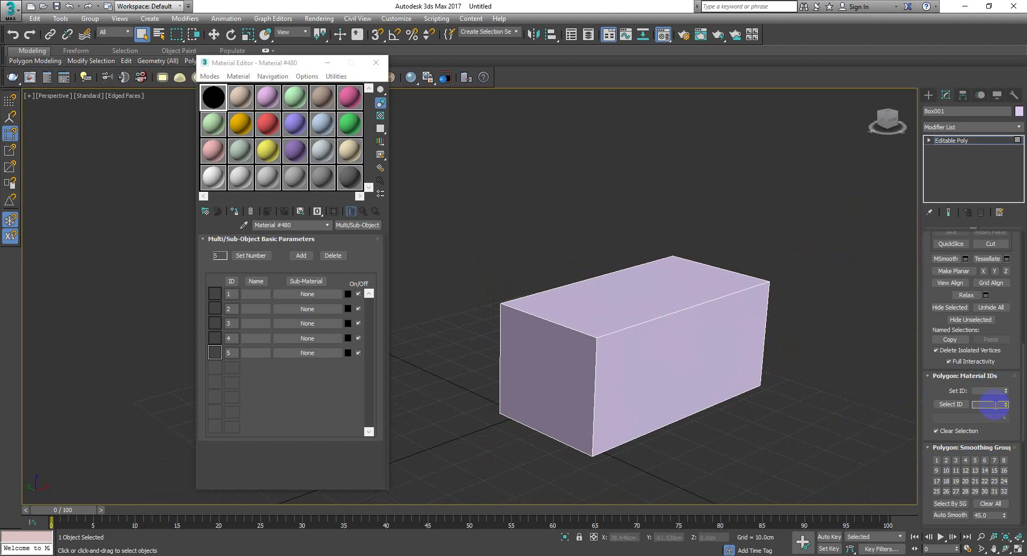
{"action": "left_click", "coordinate": [953, 405]}
{"action": "mouse_move", "coordinate": [645, 392]}
{"action": "middle_mouse_down", "text": "alt"}
{"action": "mouse_move", "coordinate": [695, 321]}
{"action": "mouse_move", "coordinate": [808, 378]}
{"action": "mouse_move", "coordinate": [669, 413]}
{"action": "mouse_move", "coordinate": [644, 404]}
{"action": "middle_mouse_up", "text": "alt"}
{"action": "left_click_drag", "start_coordinate": [974, 405], "coordinate": [878, 406]}
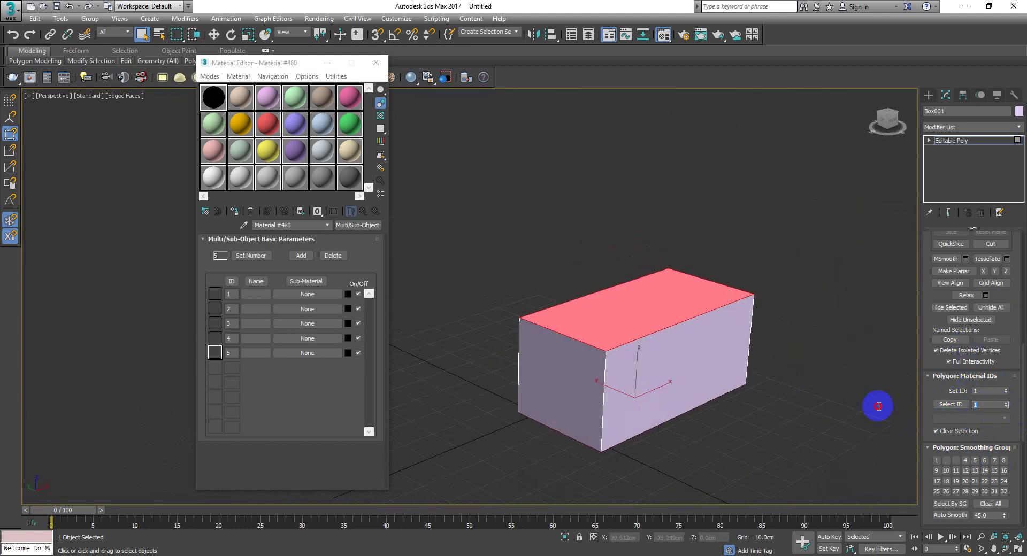
{"action": "left_click", "coordinate": [952, 405]}
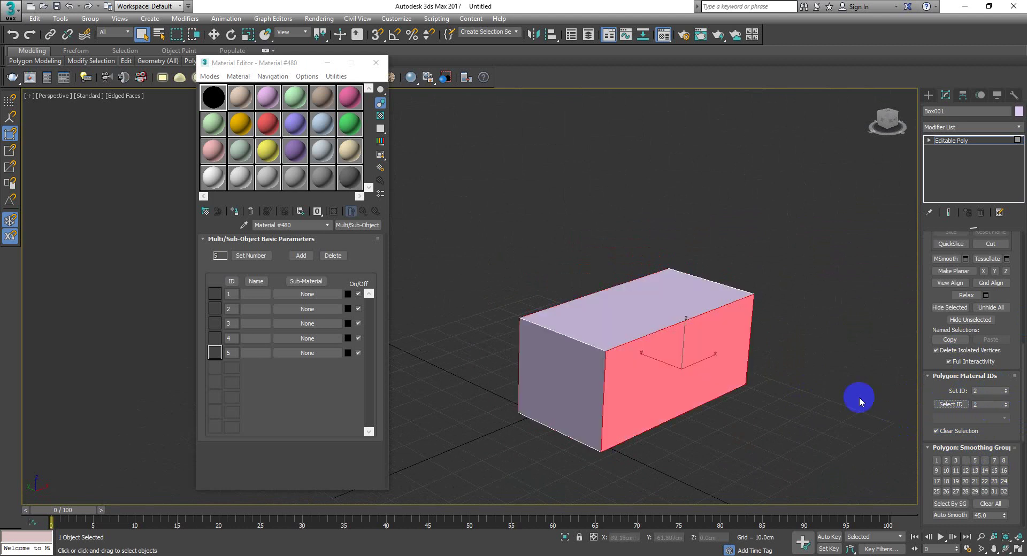
{"action": "middle_click_drag", "start_coordinate": [855, 401], "coordinate": [827, 419], "text": "alt"}
{"action": "left_click_drag", "start_coordinate": [1008, 405], "coordinate": [871, 407]}
{"action": "type", "text": "3"}
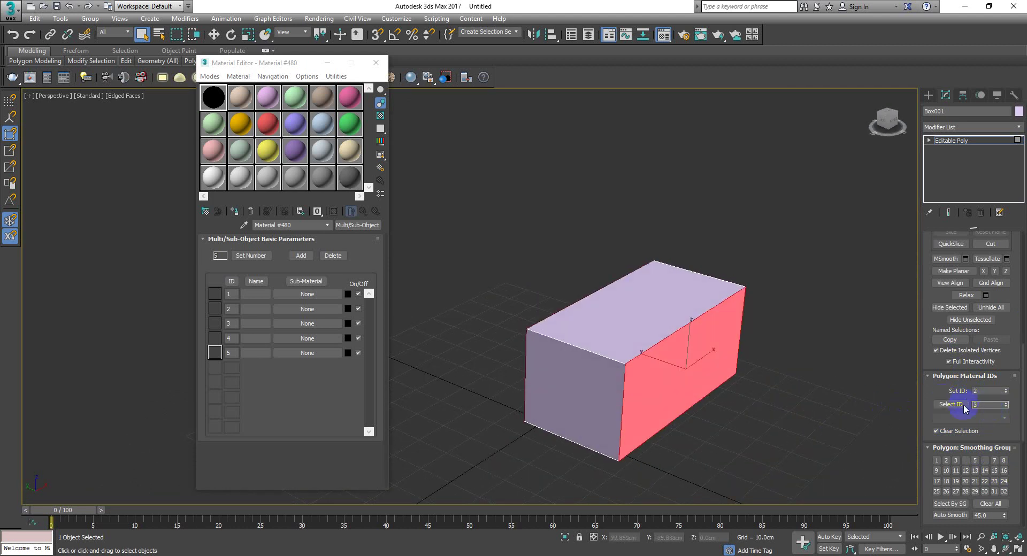
{"action": "left_click", "coordinate": [951, 404]}
{"action": "middle_click_drag", "start_coordinate": [727, 424], "coordinate": [747, 415], "text": "alt"}
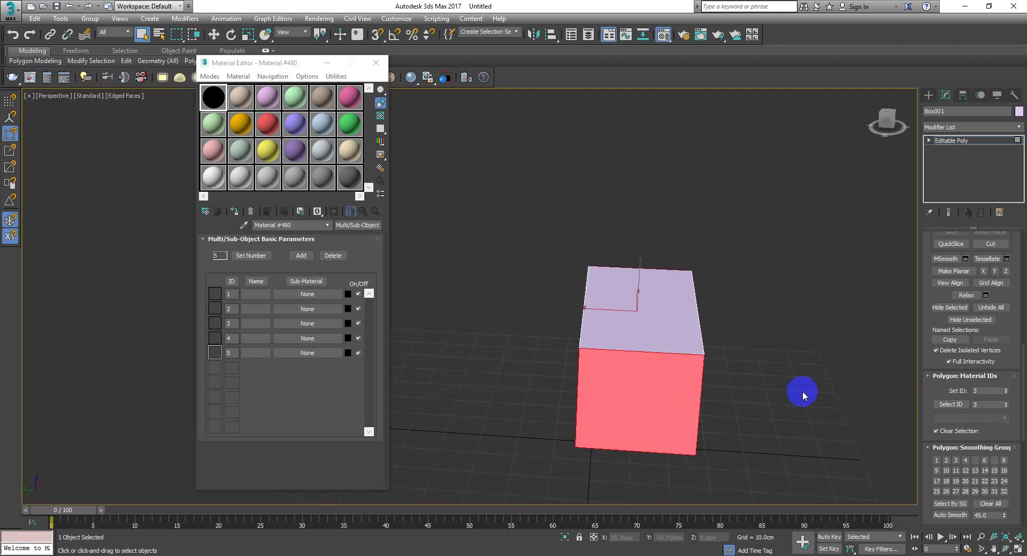
{"action": "left_click", "coordinate": [749, 396]}
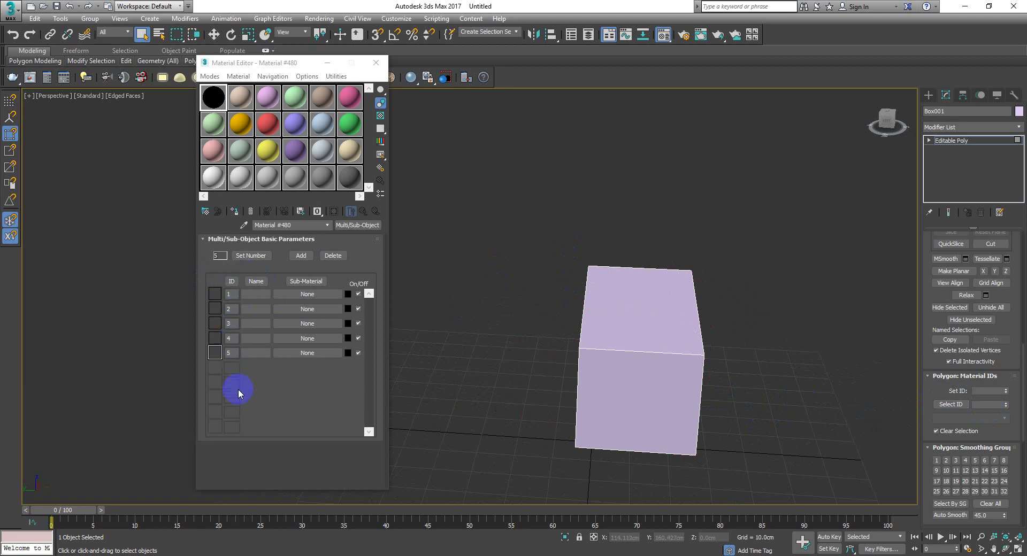
Set the Multi/Sub-Object material's number of sub-materials to 3 and assign a VRayMtl to the ID 1 slot
{"action": "left_click", "coordinate": [260, 257]}
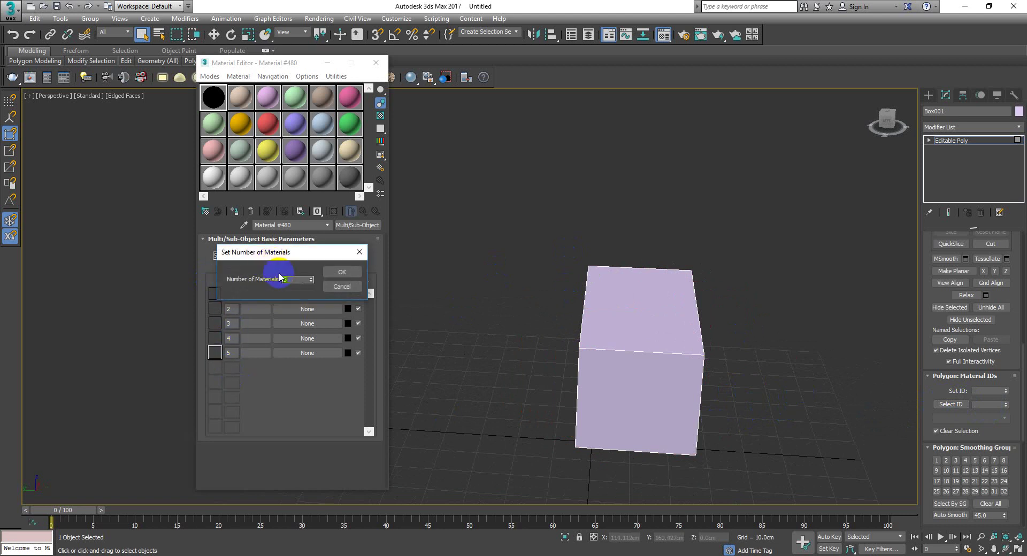
{"action": "left_click", "coordinate": [342, 272]}
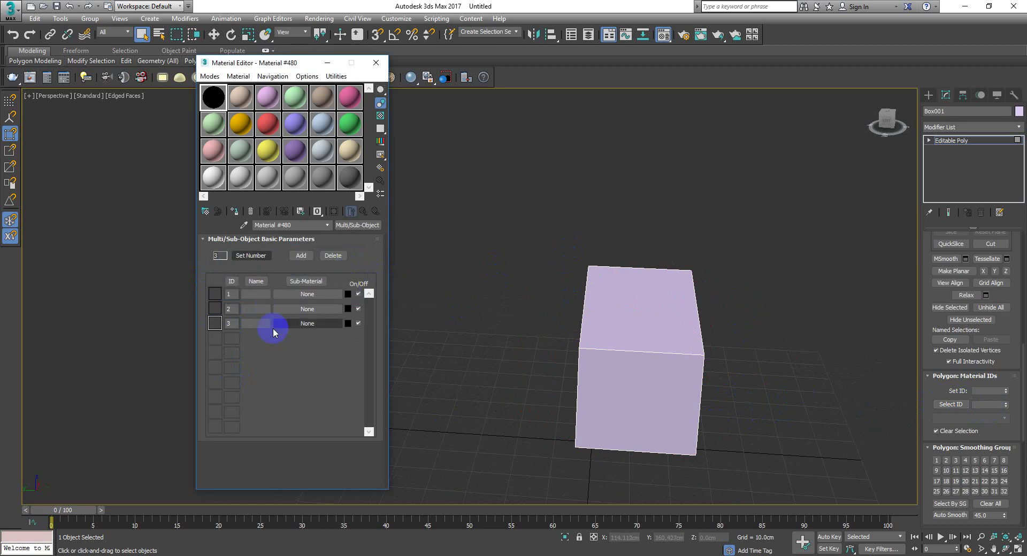
{"action": "left_click", "coordinate": [315, 295]}
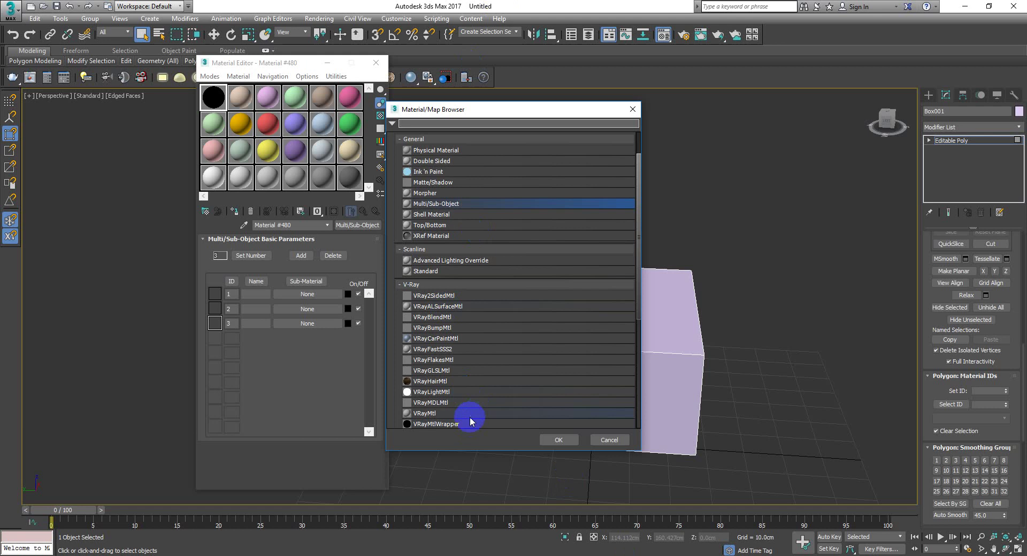
{"action": "double_click", "coordinate": [431, 415]}
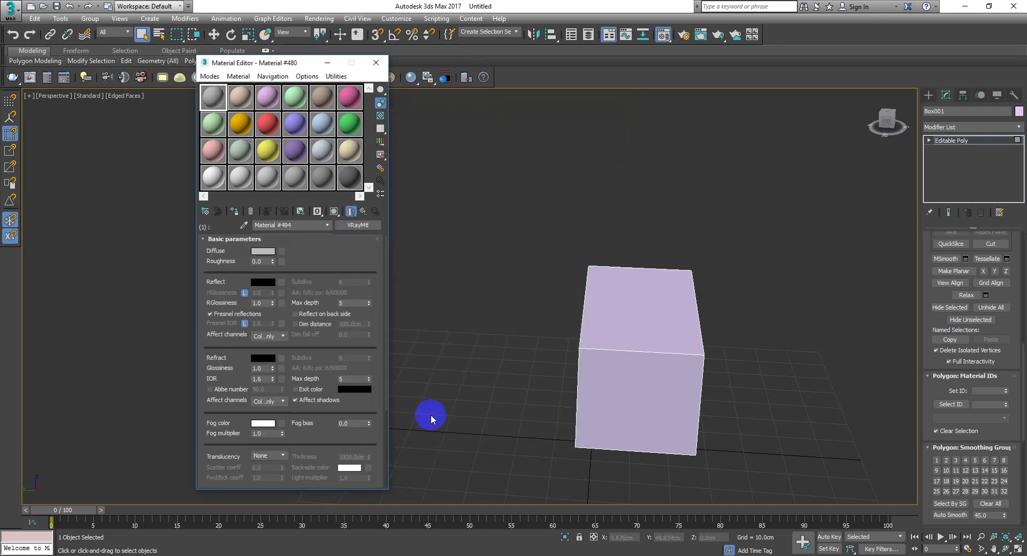
Set the ID 1 sub-material's diffuse color to dark red and return to the parent Multi/Sub-Object material
{"action": "left_click", "coordinate": [261, 253]}
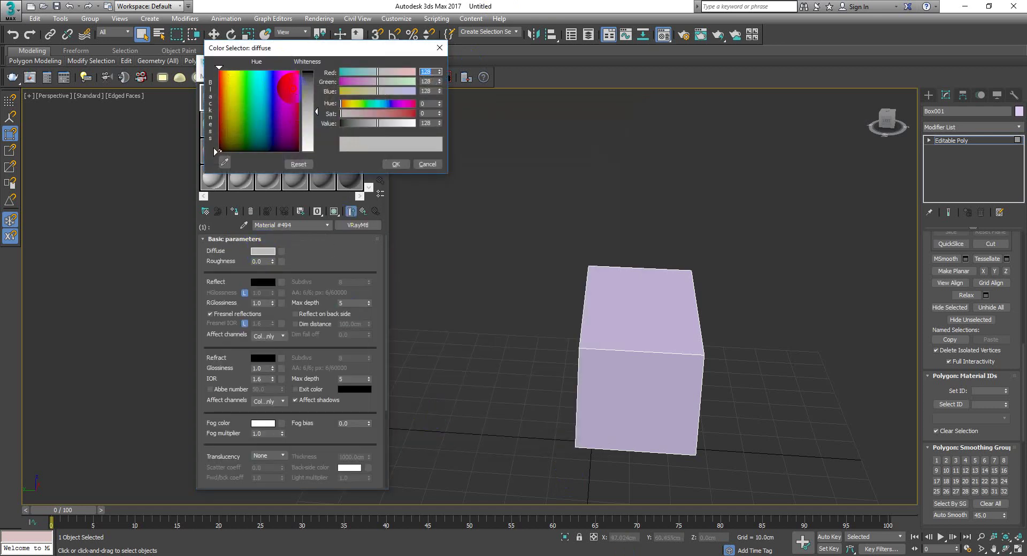
{"action": "left_click_drag", "start_coordinate": [287, 85], "coordinate": [374, 72]}
{"action": "left_click", "coordinate": [396, 165]}
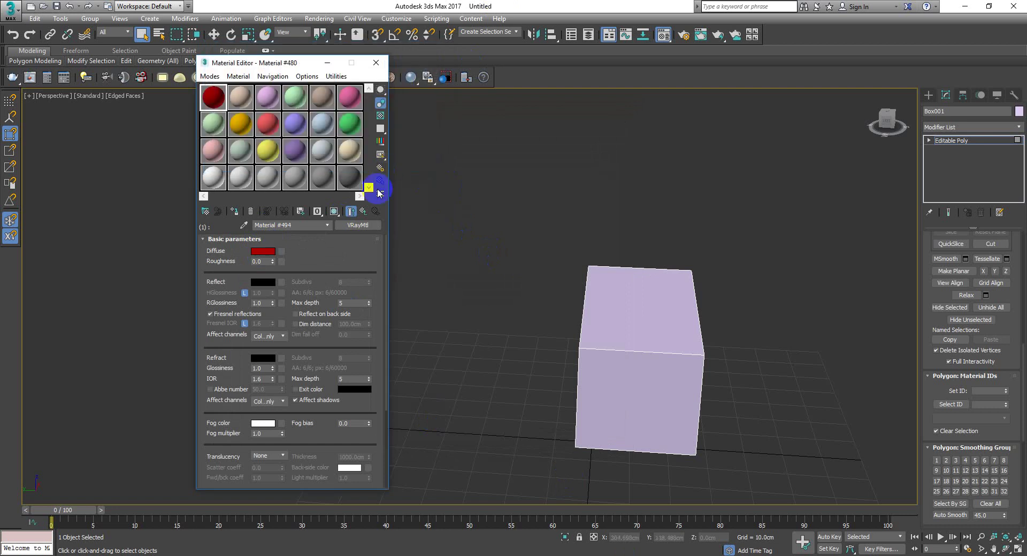
{"action": "left_click", "coordinate": [364, 211]}
Open an enlarged preview of the Multi/Sub-Object material, exit the box's polygon level, and assign the material to the box
{"action": "double_click", "coordinate": [211, 97]}
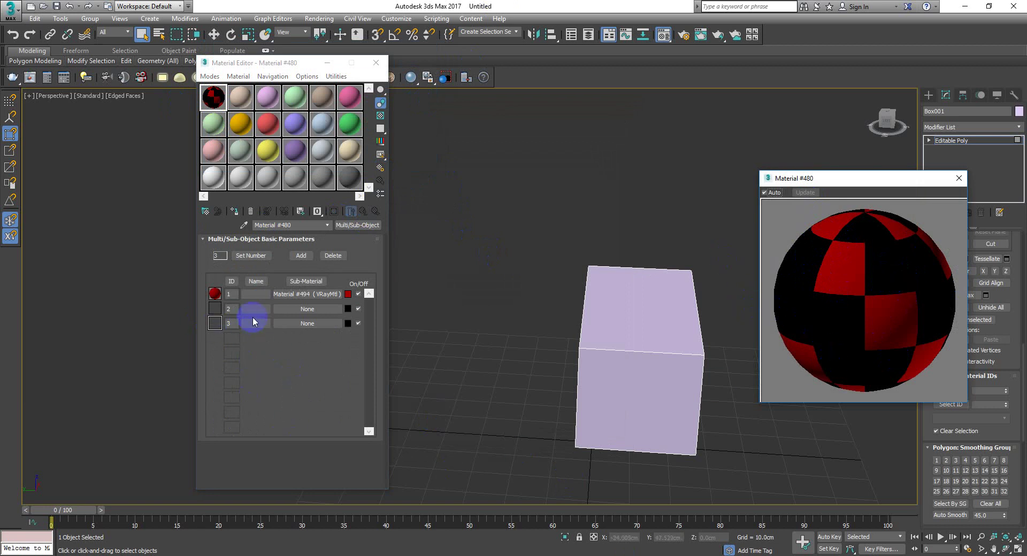
{"action": "middle_click_drag", "start_coordinate": [638, 351], "coordinate": [925, 287]}
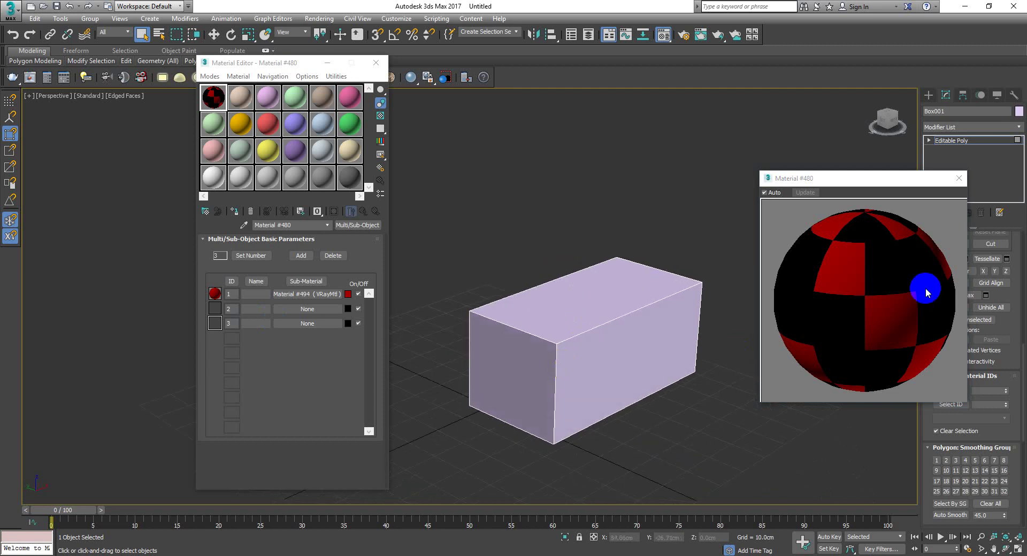
{"action": "left_click", "coordinate": [983, 141]}
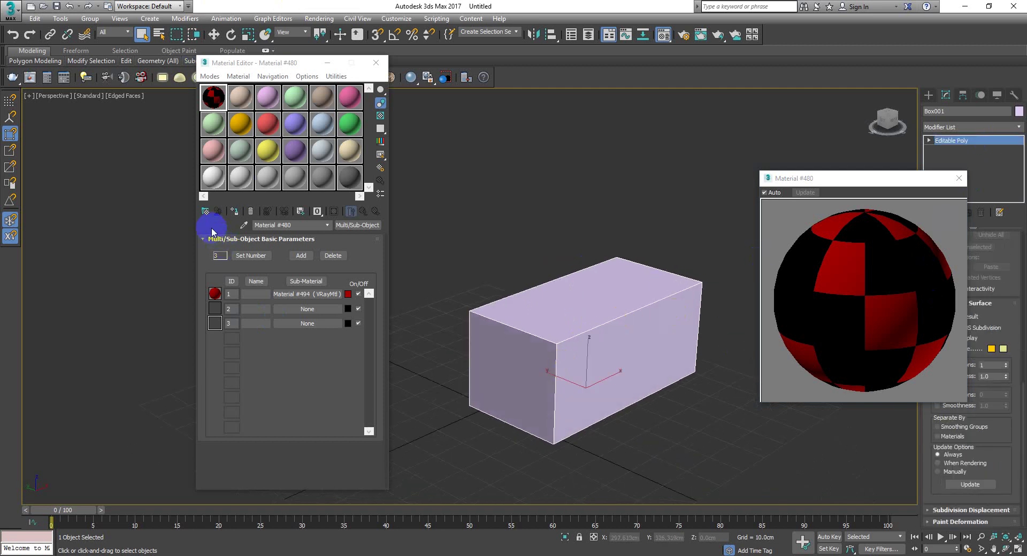
{"action": "left_click", "coordinate": [233, 213]}
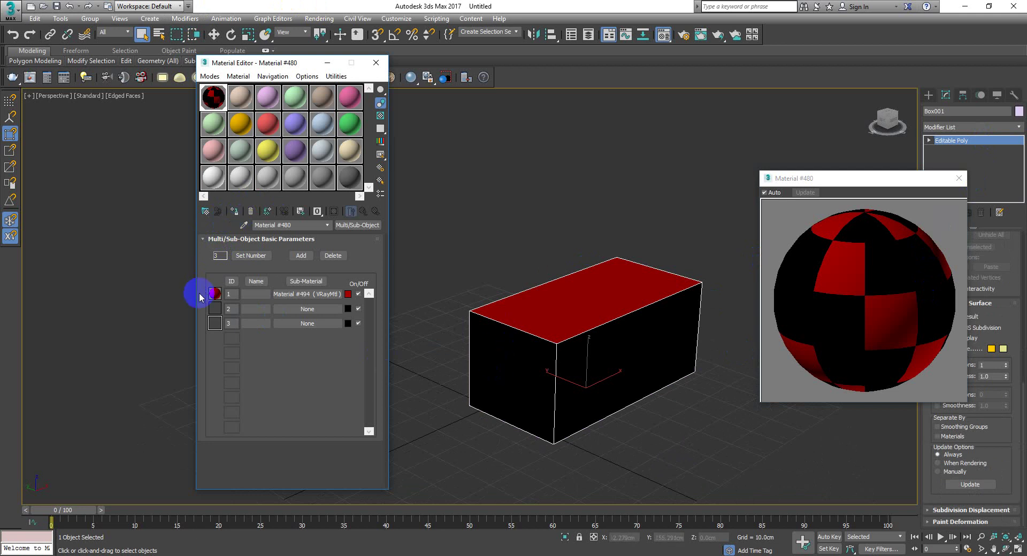
Assign a VRayMtl to the ID 2 slot of the Multi/Sub-Object material
{"action": "left_click", "coordinate": [307, 309]}
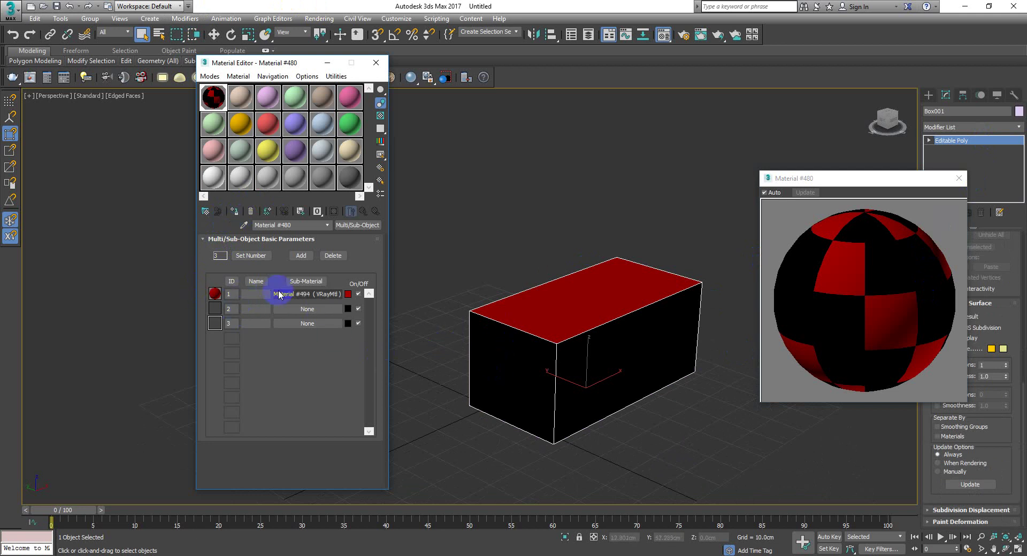
{"action": "middle_click_drag", "start_coordinate": [556, 338], "coordinate": [538, 350]}
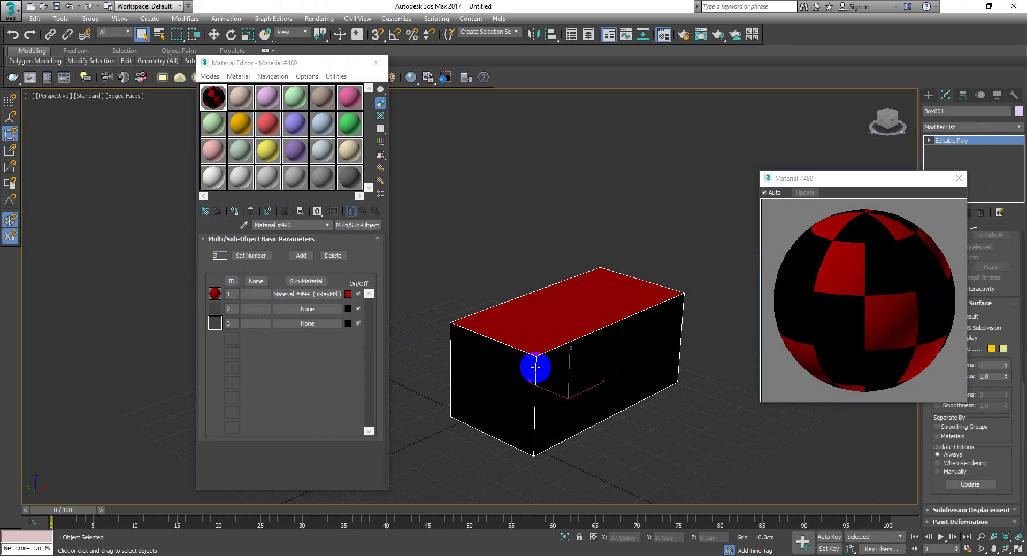
{"action": "scroll", "coordinate": [522, 349], "scroll_direction": "up", "scroll_amount": 3}
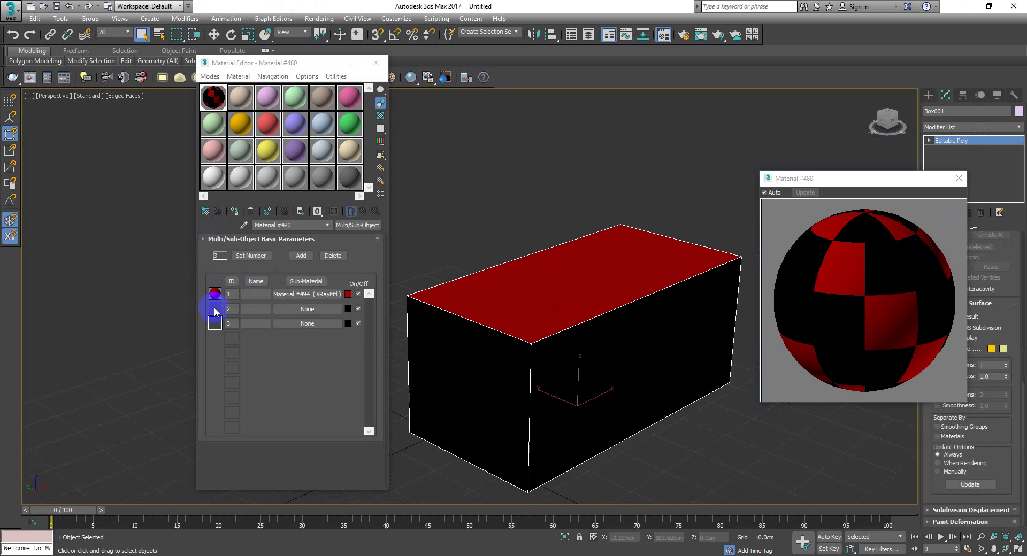
{"action": "mouse_move", "coordinate": [459, 424]}
{"action": "middle_mouse_down", "text": "alt"}
{"action": "mouse_move", "coordinate": [594, 346]}
{"action": "mouse_move", "coordinate": [544, 415]}
{"action": "mouse_move", "coordinate": [467, 424]}
{"action": "middle_mouse_up", "text": "alt"}
{"action": "left_click", "coordinate": [291, 310]}
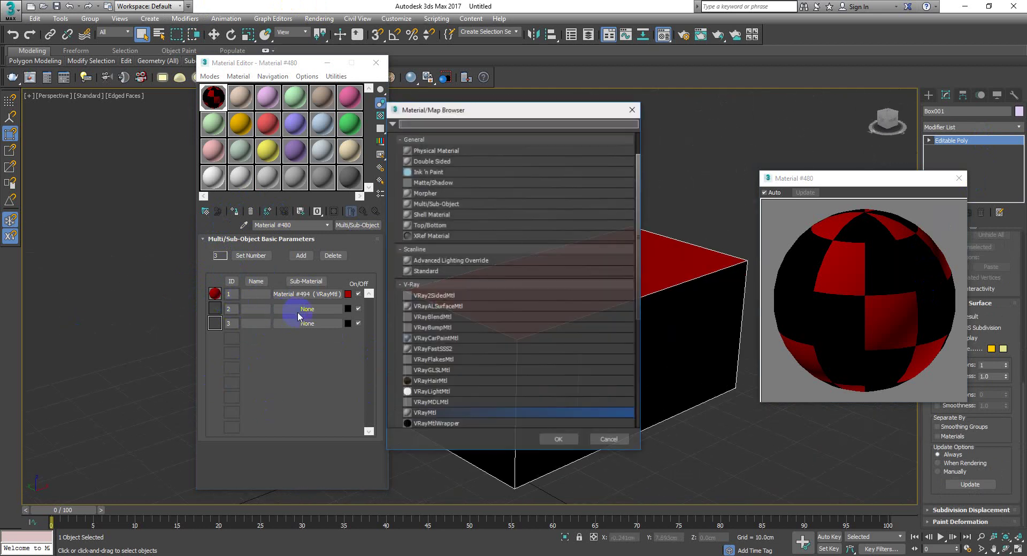
{"action": "left_click", "coordinate": [420, 414]}
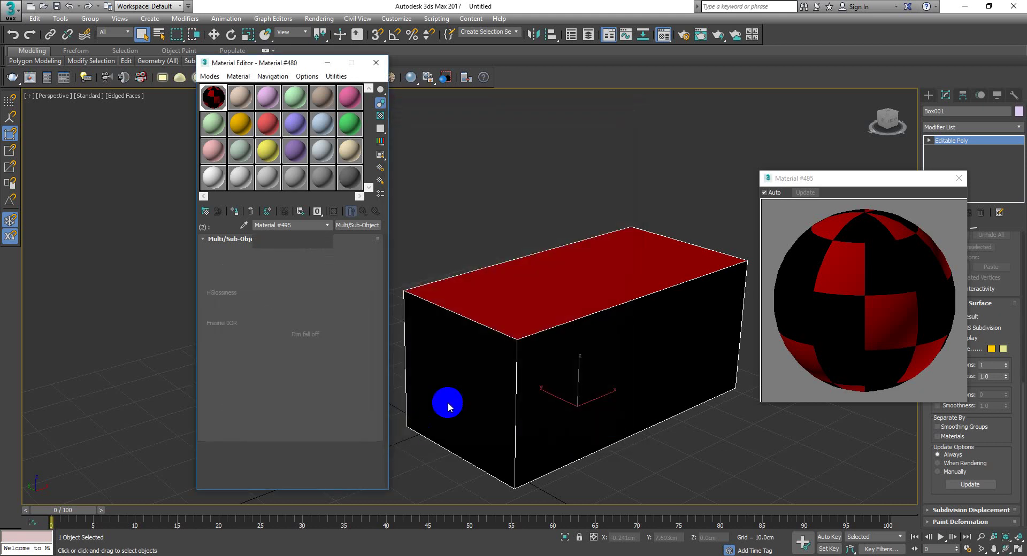
Set the ID 2 sub-material's diffuse color to blue and return to the parent Multi/Sub-Object material
{"action": "left_click", "coordinate": [255, 252]}
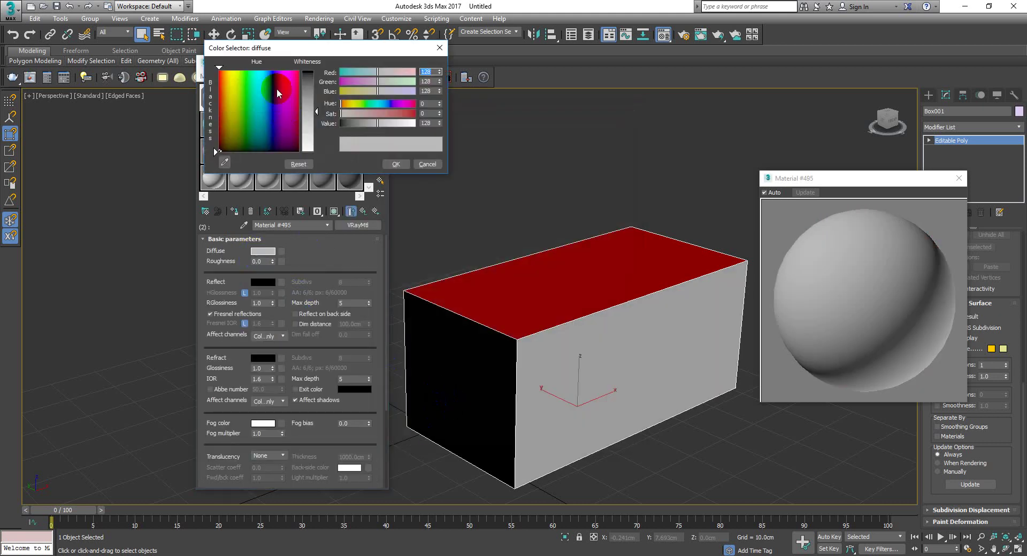
{"action": "left_click_drag", "start_coordinate": [277, 88], "coordinate": [313, 71]}
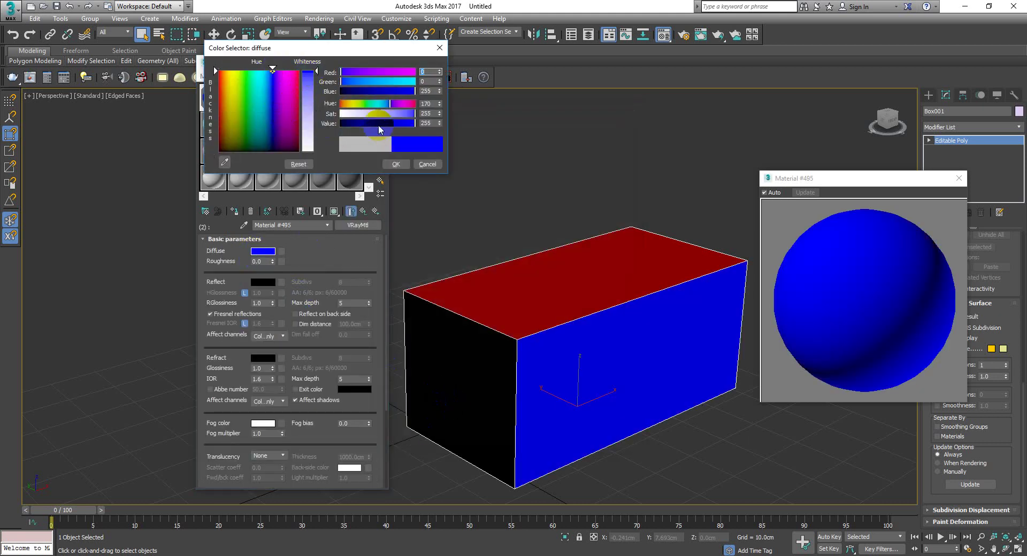
{"action": "left_click", "coordinate": [394, 164]}
{"action": "scroll", "coordinate": [495, 321], "scroll_direction": "down", "scroll_amount": 3}
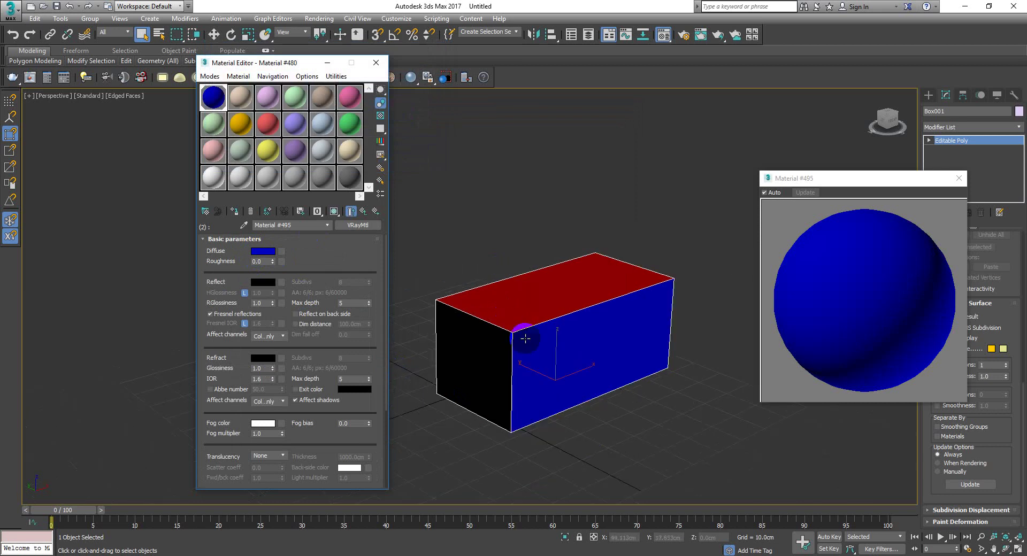
{"action": "middle_click_drag", "start_coordinate": [481, 335], "coordinate": [525, 332], "text": "alt"}
{"action": "left_click", "coordinate": [351, 211]}
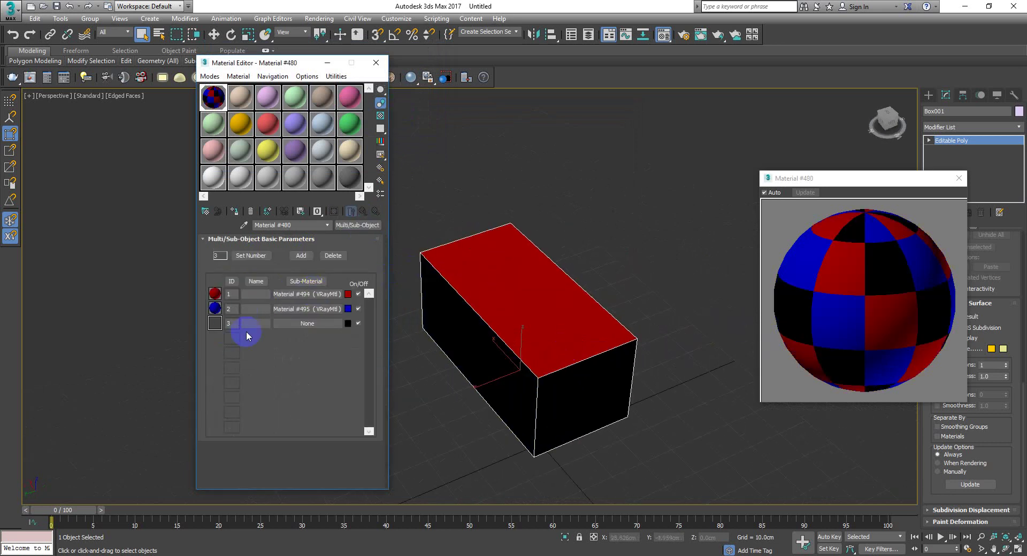
Assign a VRayMtl with a green diffuse color to the ID 3 slot and return to the parent Multi/Sub-Object material
{"action": "left_click", "coordinate": [300, 323]}
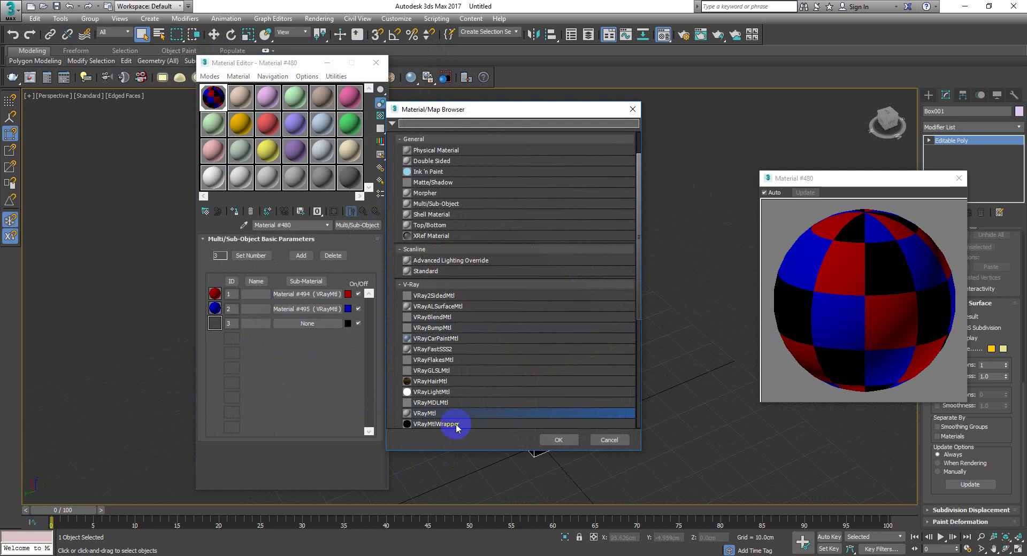
{"action": "double_click", "coordinate": [428, 415]}
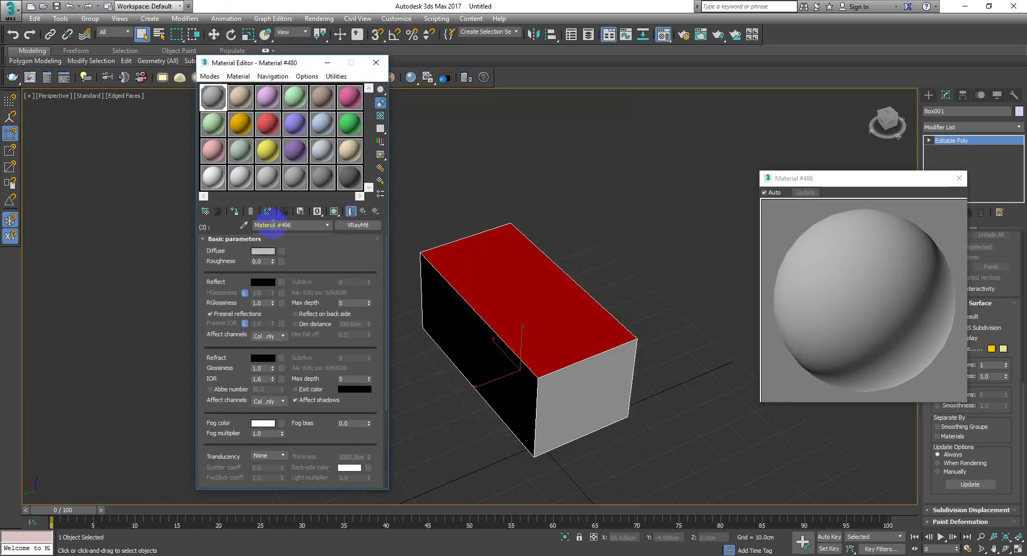
{"action": "left_click", "coordinate": [267, 252]}
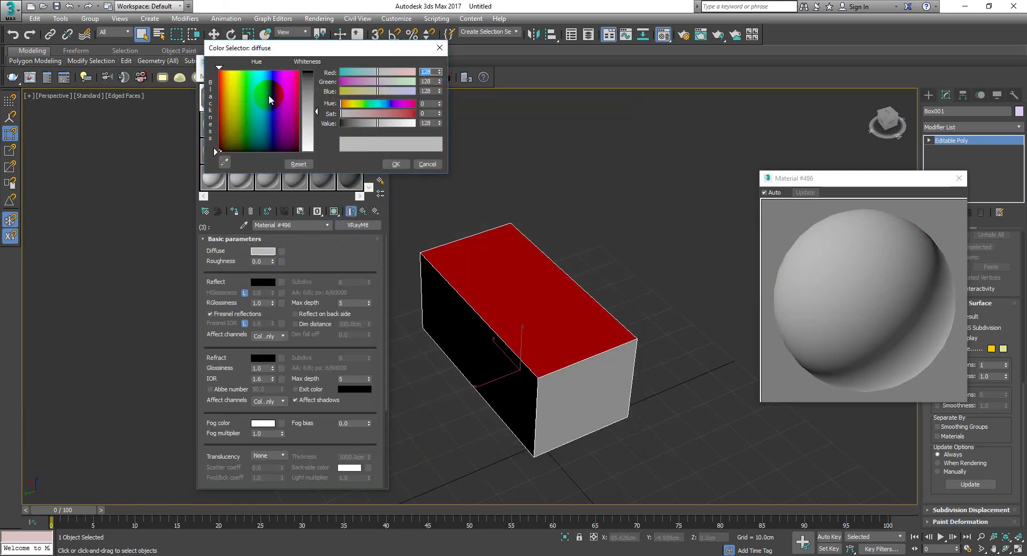
{"action": "left_click_drag", "start_coordinate": [269, 95], "coordinate": [246, 91]}
{"action": "left_click_drag", "start_coordinate": [317, 111], "coordinate": [317, 71]}
{"action": "left_click_drag", "start_coordinate": [396, 123], "coordinate": [380, 125]}
{"action": "middle_click_drag", "start_coordinate": [571, 383], "coordinate": [568, 345]}
{"action": "left_click", "coordinate": [364, 211]}
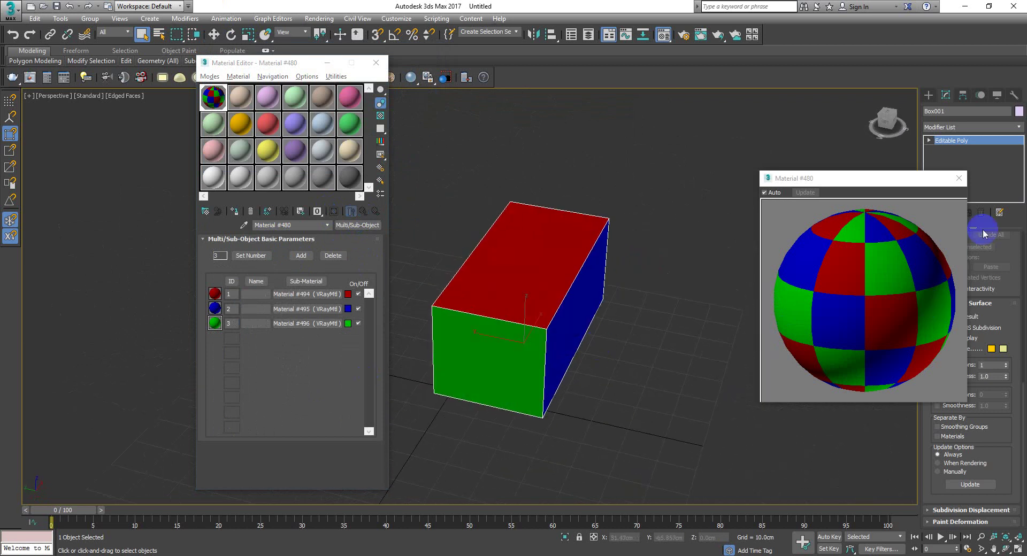
Close the enlarged material preview and switch the box's Editable Poly to polygon sub-object level
{"action": "left_click", "coordinate": [959, 178]}
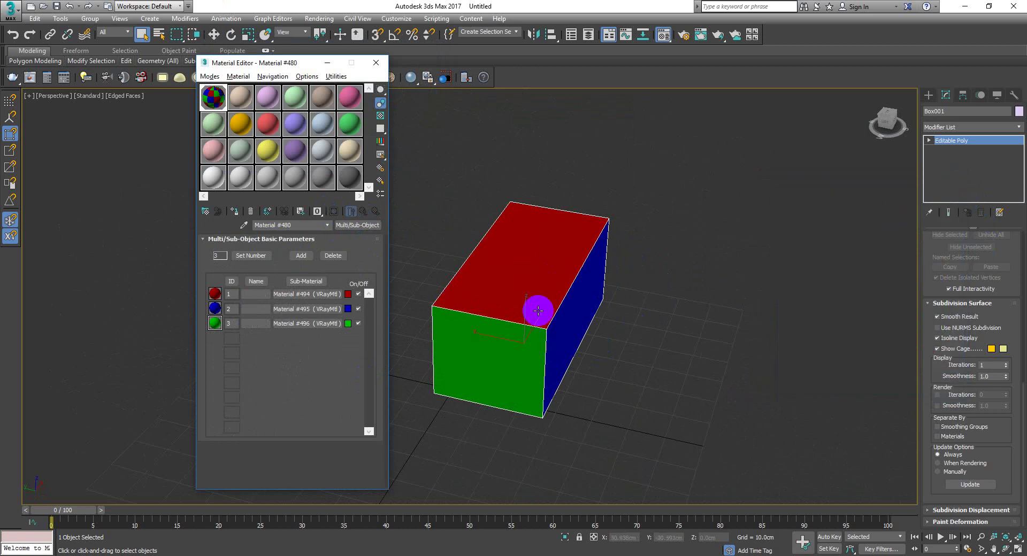
{"action": "left_click", "coordinate": [541, 285]}
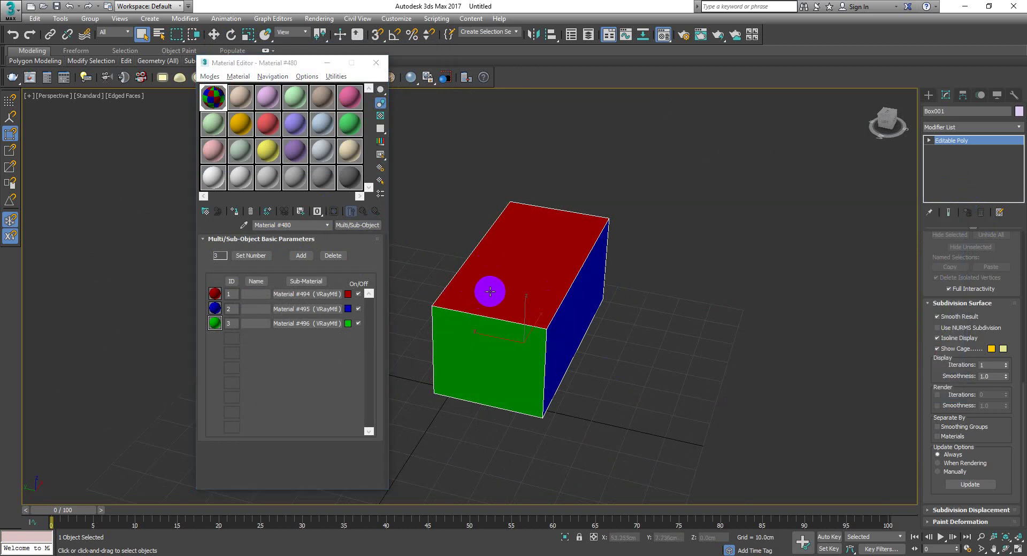
{"action": "left_click", "coordinate": [929, 140]}
{"action": "left_click", "coordinate": [950, 177]}
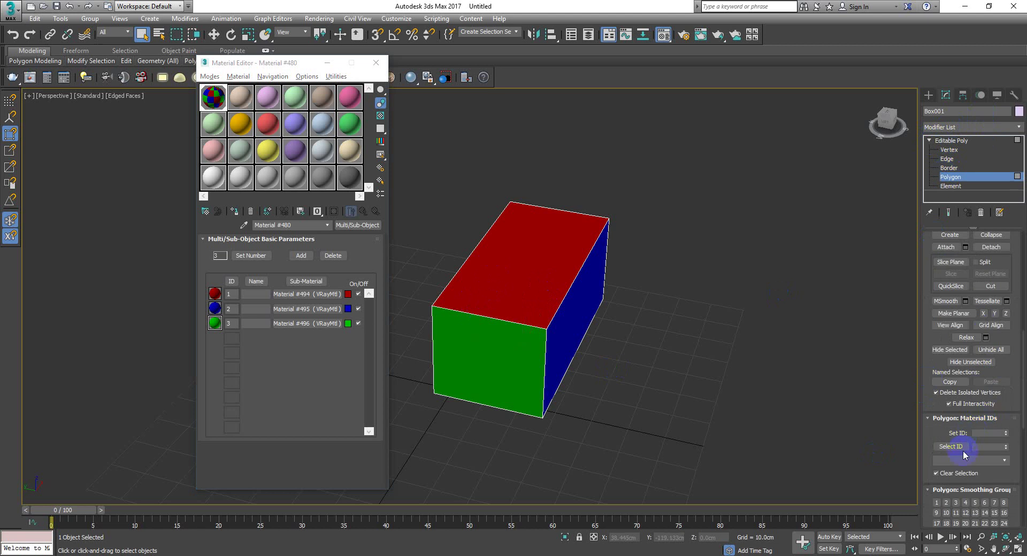